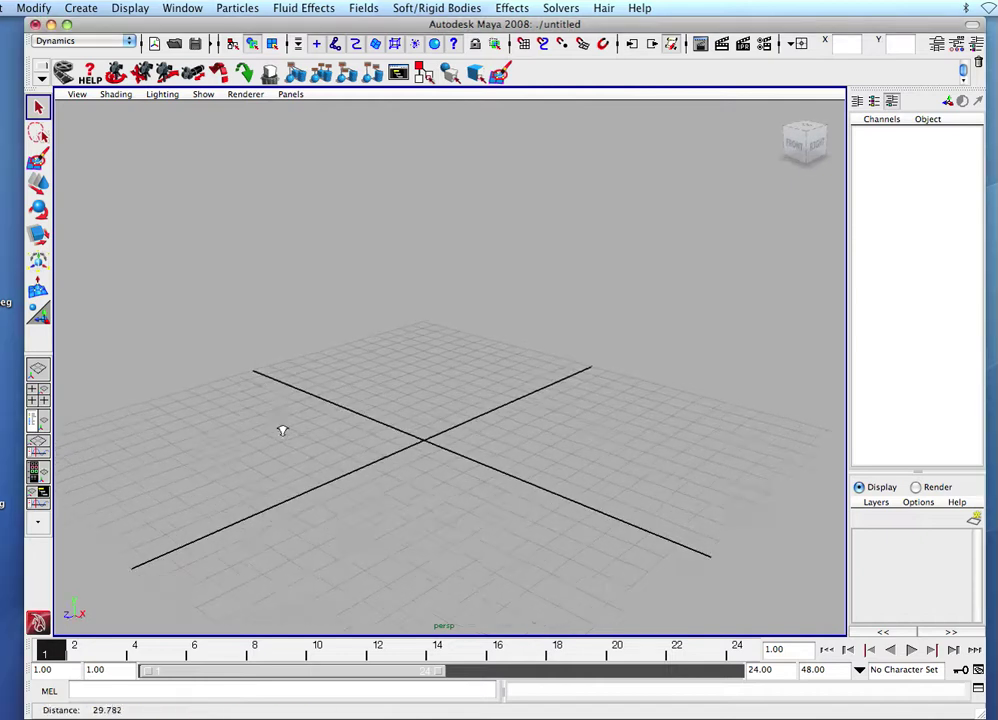
- Draw a flat polygon cube at the grid centre from the hotbox Create menu
key(space)
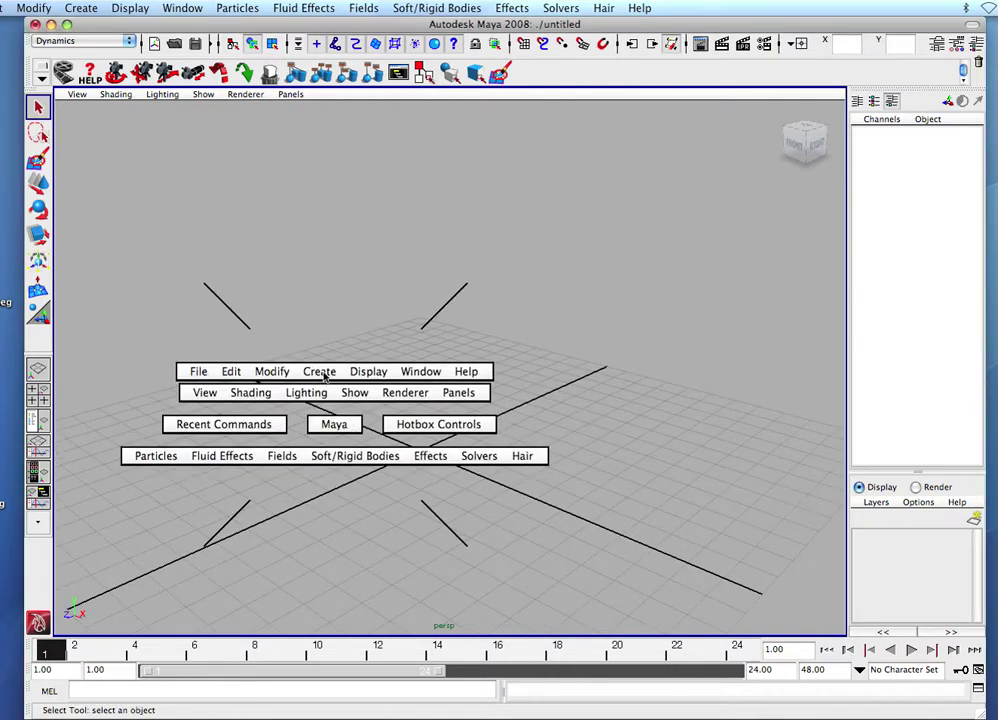
drag(323, 375, 560, 427)
drag(408, 448, 366, 468)
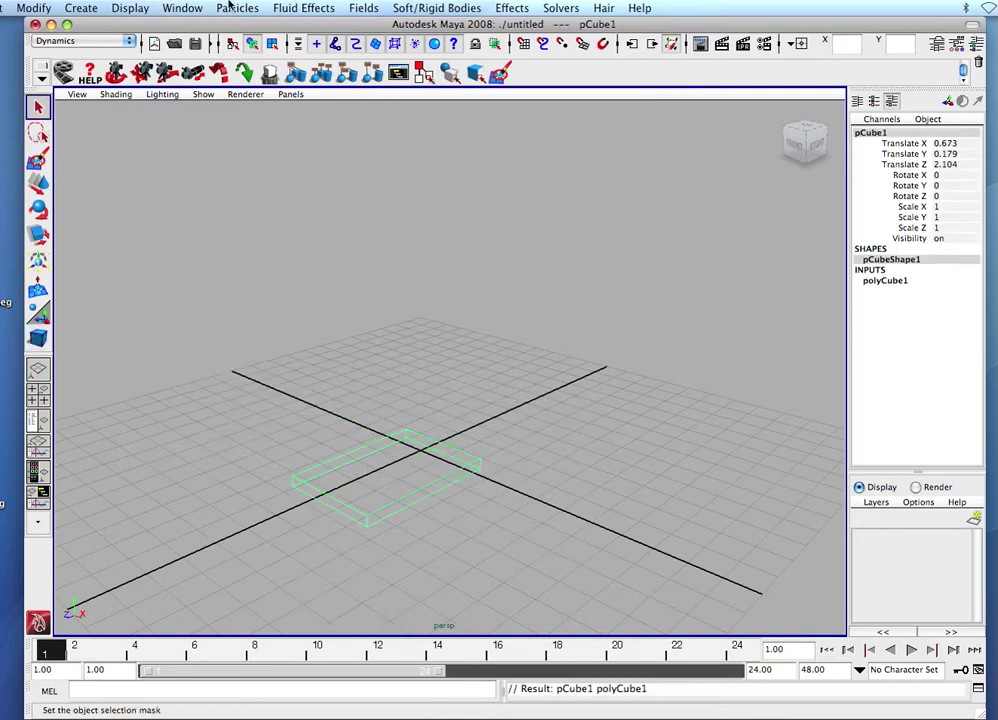
- Switch to the Polygons menu set and tear off the Edit Mesh menu beside the viewport
click(85, 41)
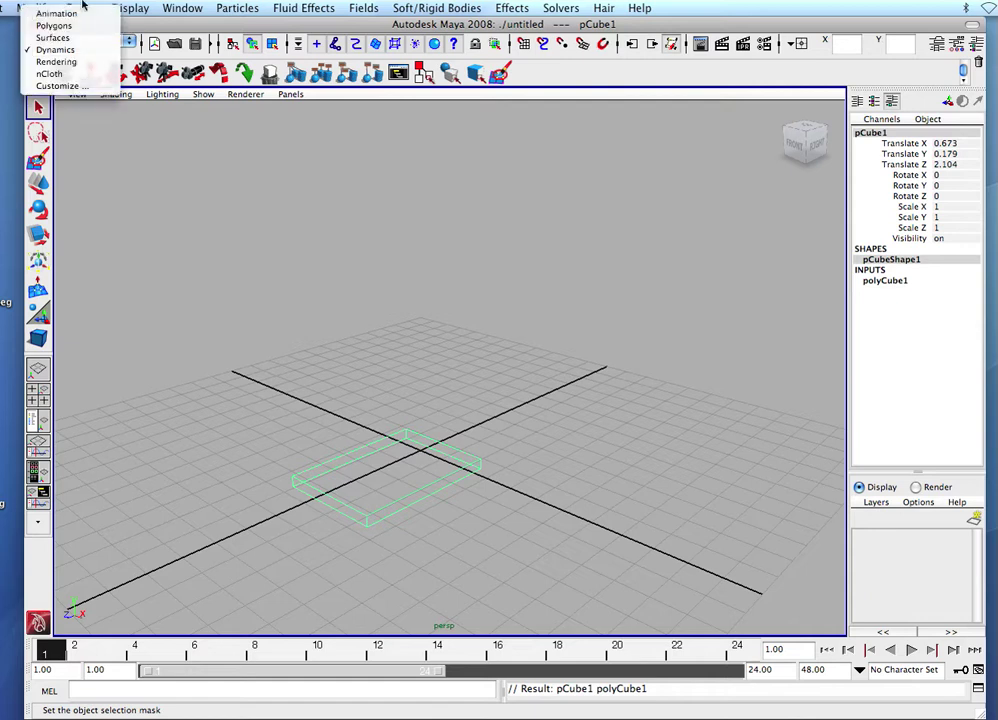
click(60, 25)
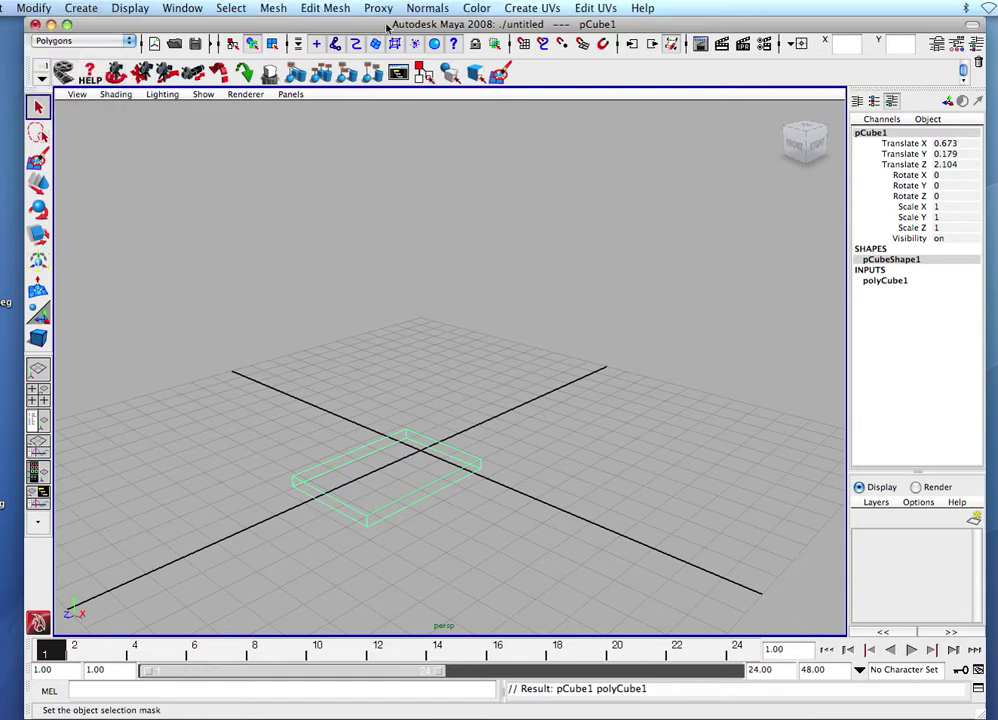
click(308, 8)
click(300, 20)
drag(361, 38, 897, 292)
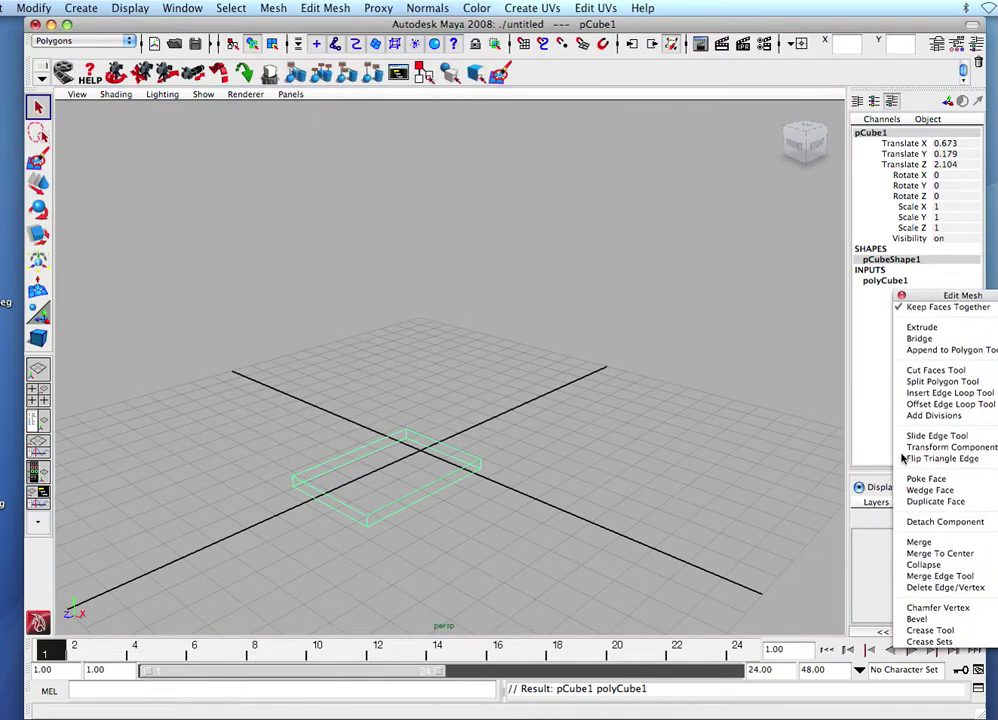
- Insert two edge loops across the flat box, then switch to Face selection mode
click(937, 394)
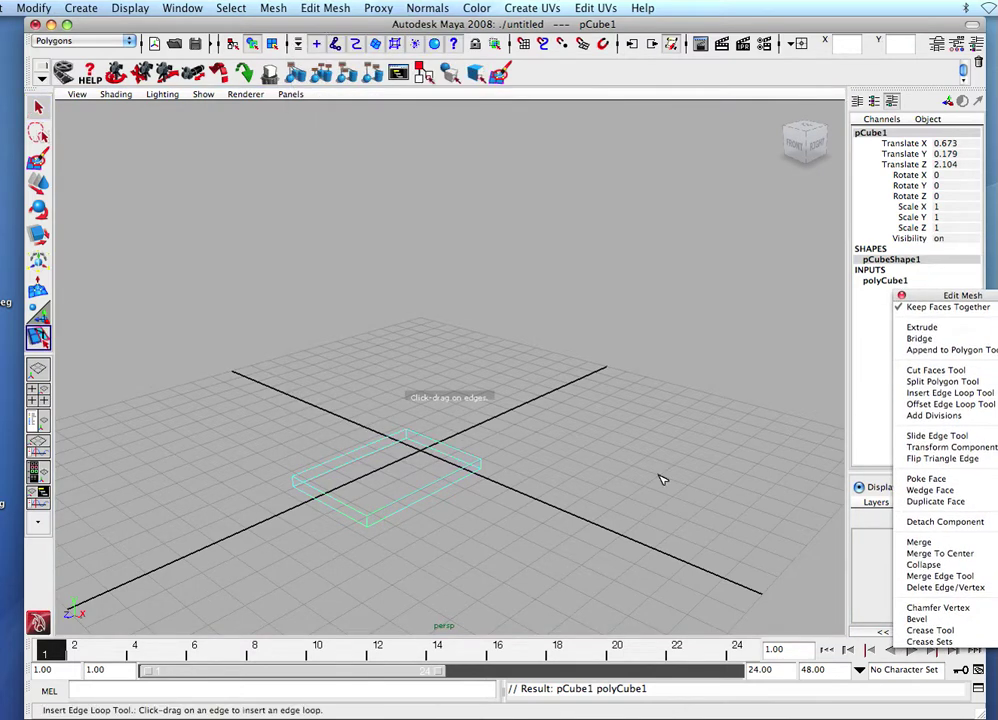
click(354, 513)
key(q)
right_click(408, 491)
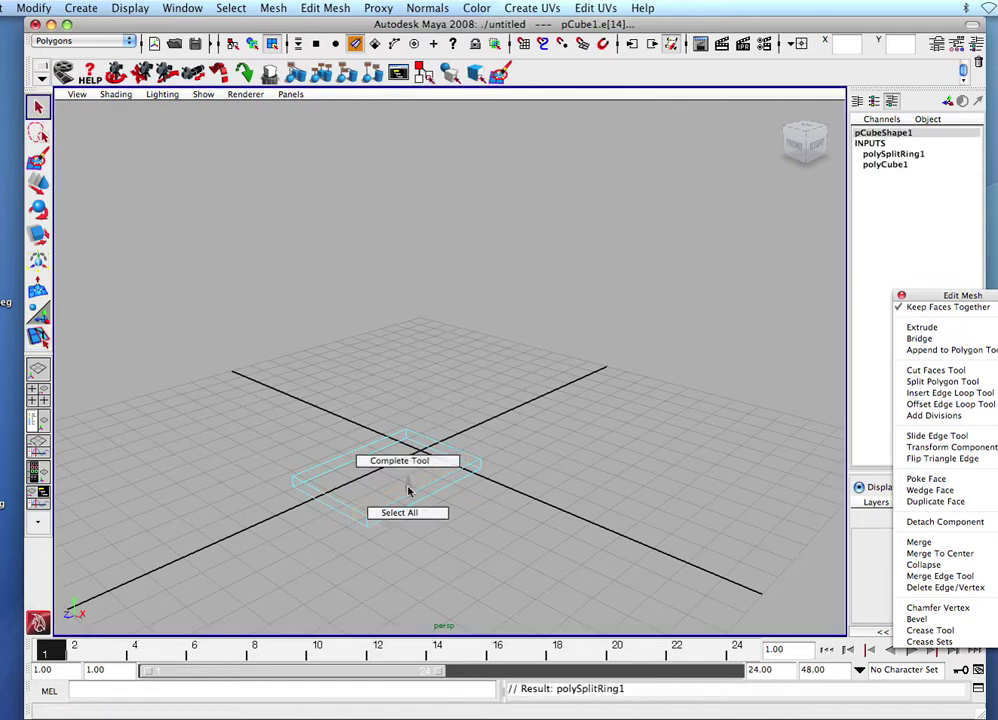
click(929, 394)
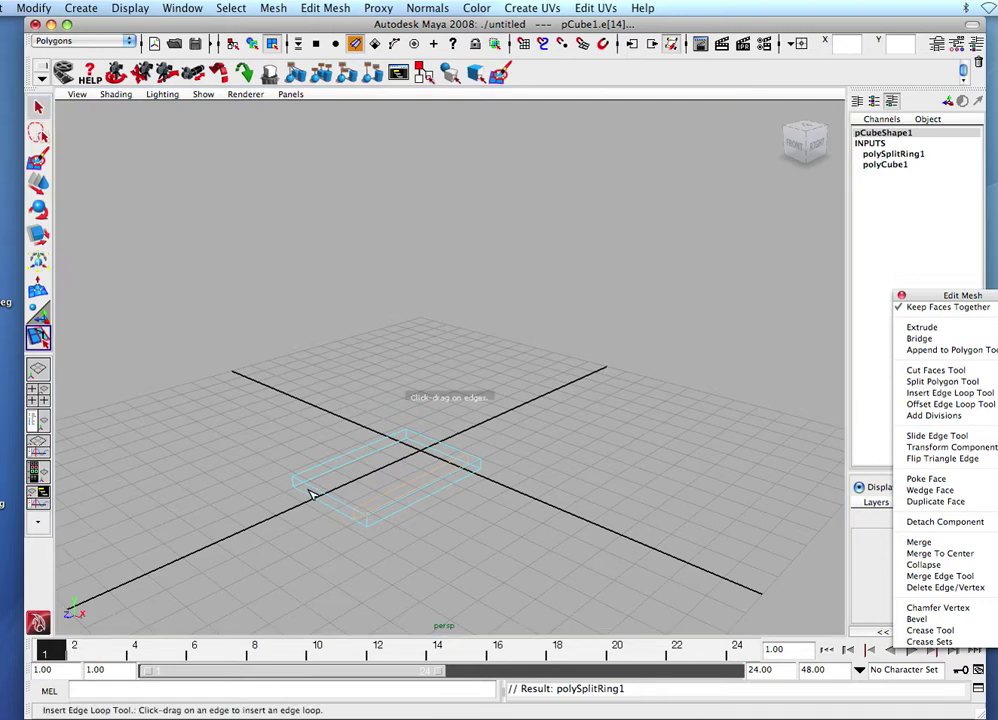
drag(309, 487, 307, 484)
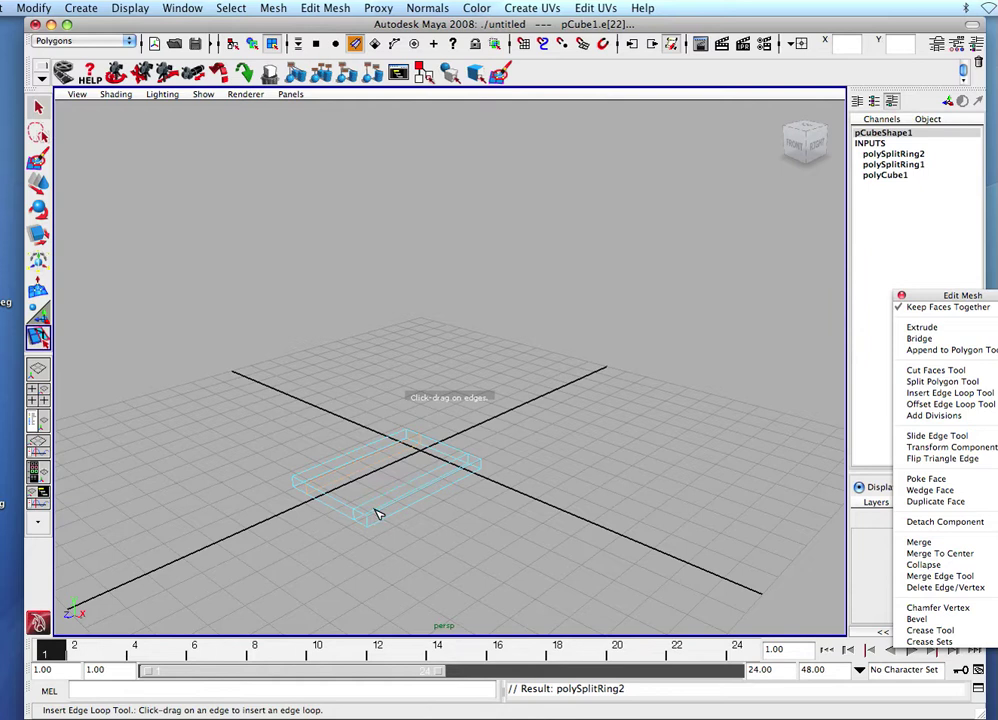
key(q)
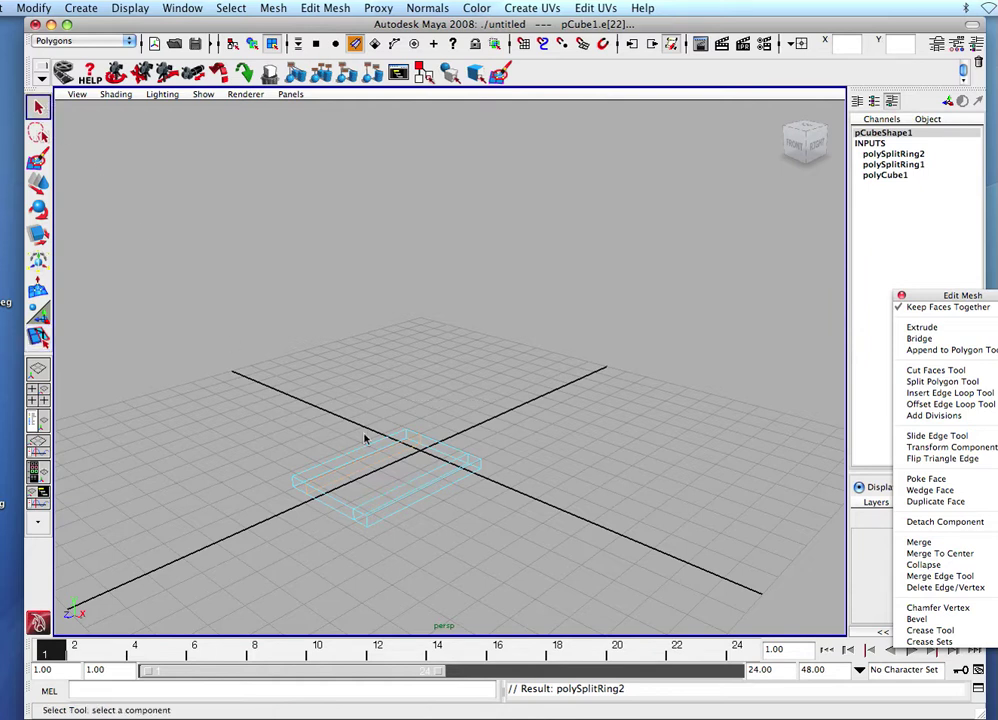
right_drag(398, 502, 420, 486)
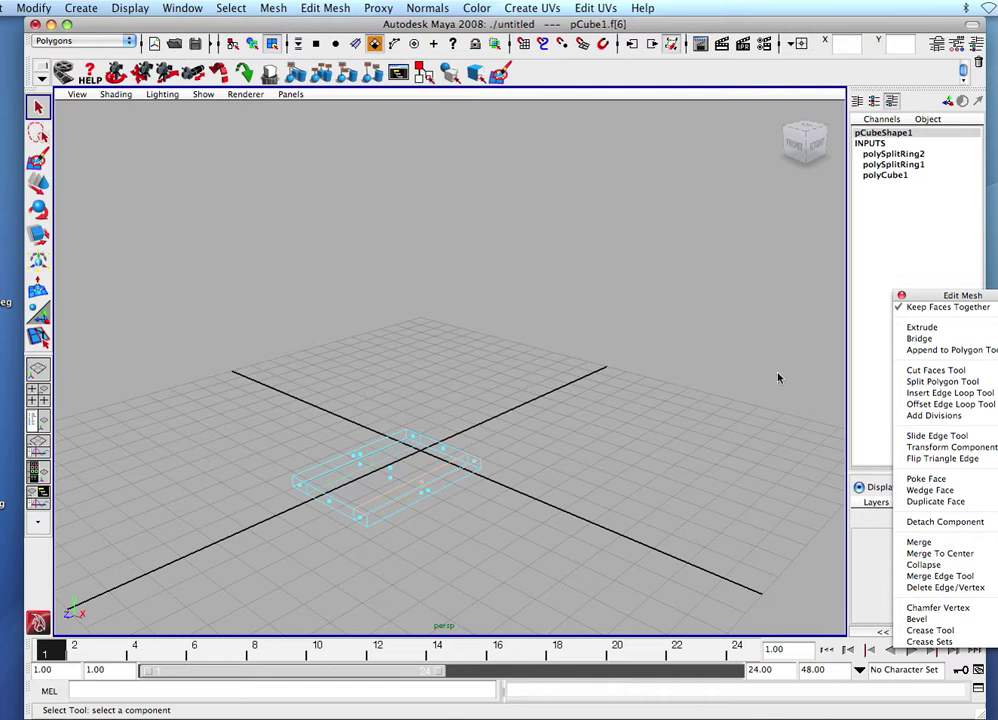
- Extrude the selected face upward into the chair's tall back
click(921, 327)
drag(421, 437, 420, 320)
alt+drag(342, 418, 376, 381)
alt+drag(307, 508, 474, 468)
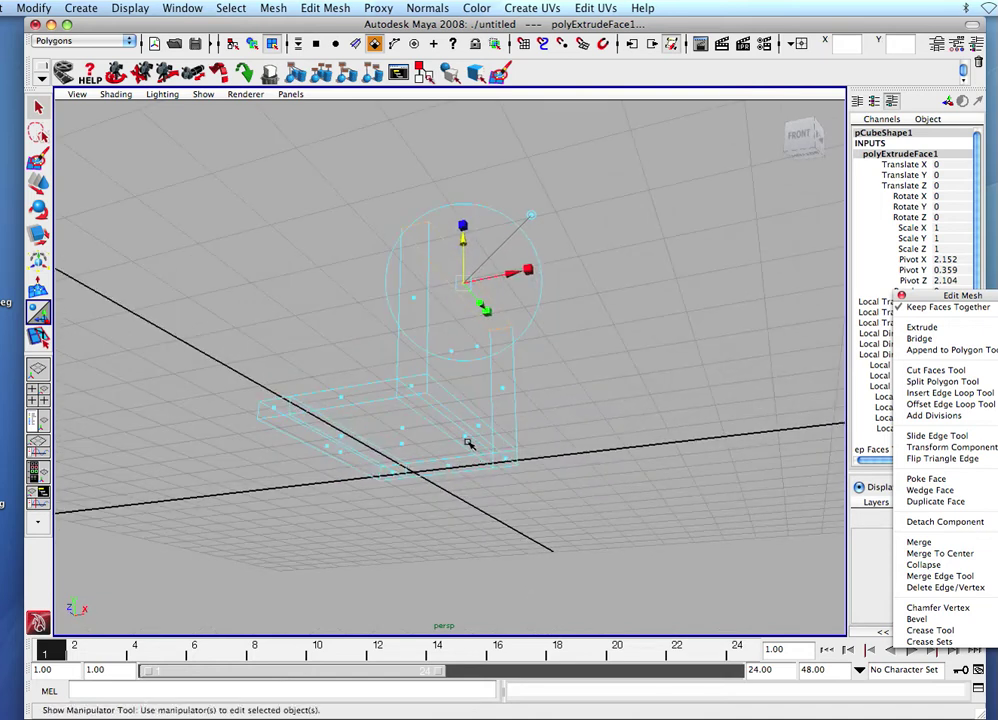
- Extrude the corner faces downward into chair legs and turn on smooth shading
click(465, 438)
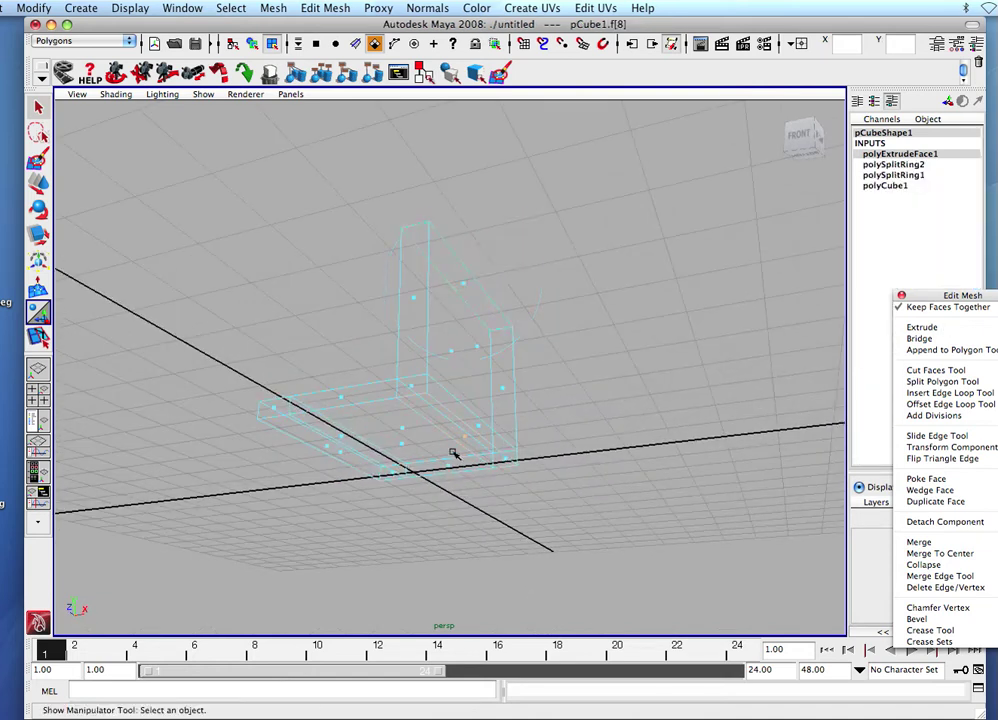
alt+drag(343, 450, 346, 451)
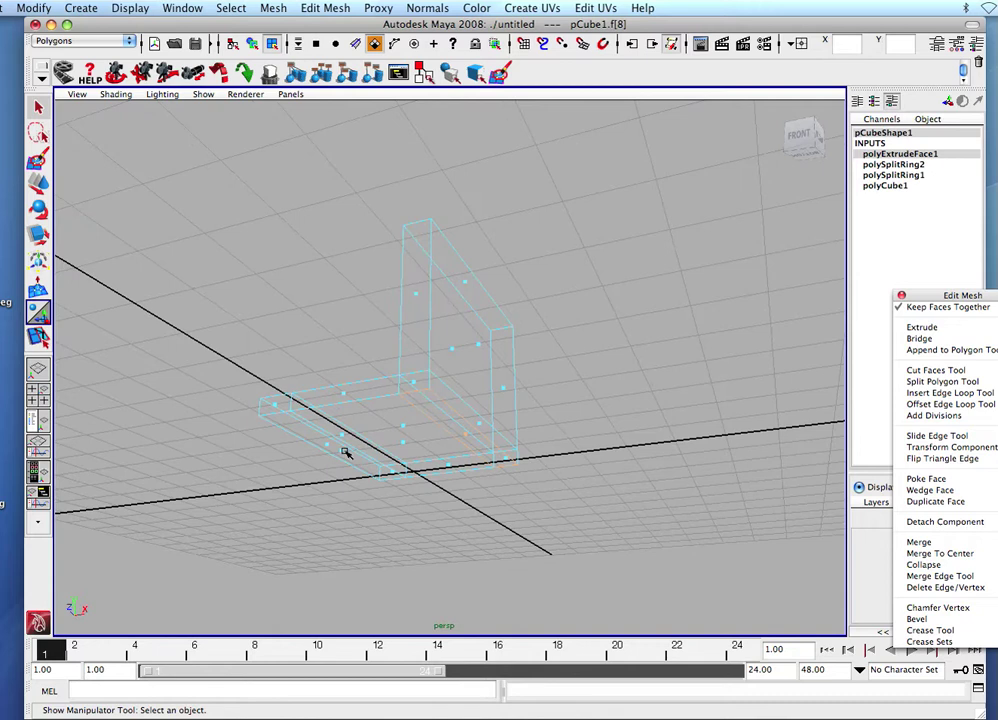
click(925, 327)
drag(339, 500, 340, 622)
key(5)
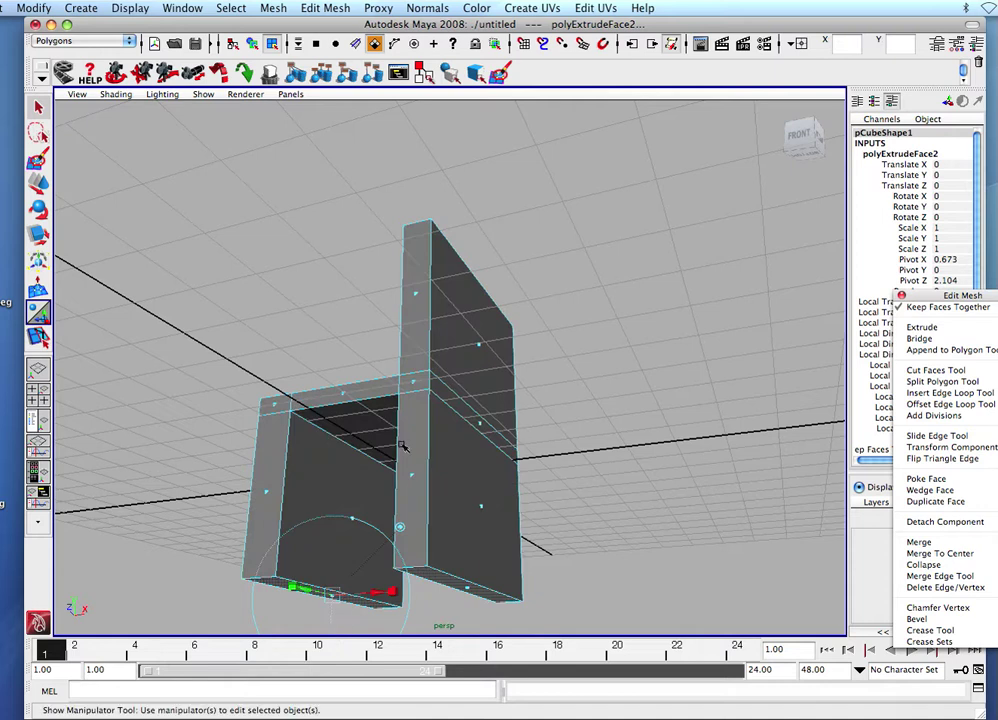
- Return to Object Mode and lift the whole chair to Translate Y 3.053
alt+drag(293, 448, 414, 421)
right_drag(414, 419, 468, 401)
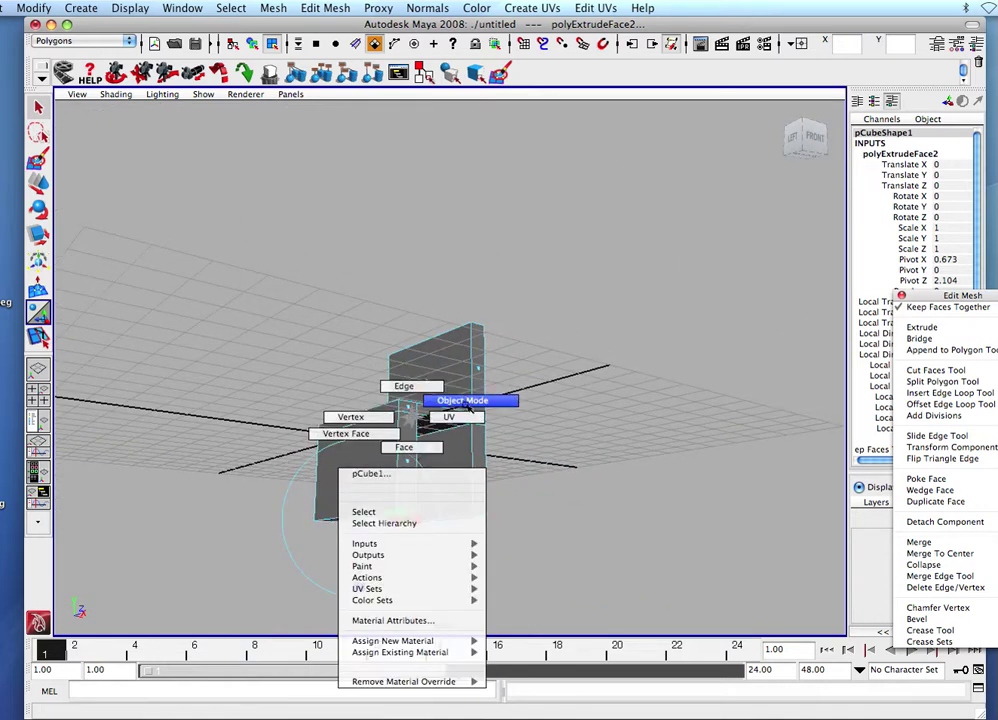
click(466, 401)
click(446, 442)
key(w)
drag(406, 388, 401, 302)
alt+drag(421, 413, 492, 472)
alt+right_drag(492, 472, 270, 510)
alt+drag(270, 510, 361, 519)
alt+right_drag(361, 519, 403, 515)
alt+drag(296, 461, 292, 418)
key(space)
- Create a polygon sphere on the grid around the chair
click(281, 375)
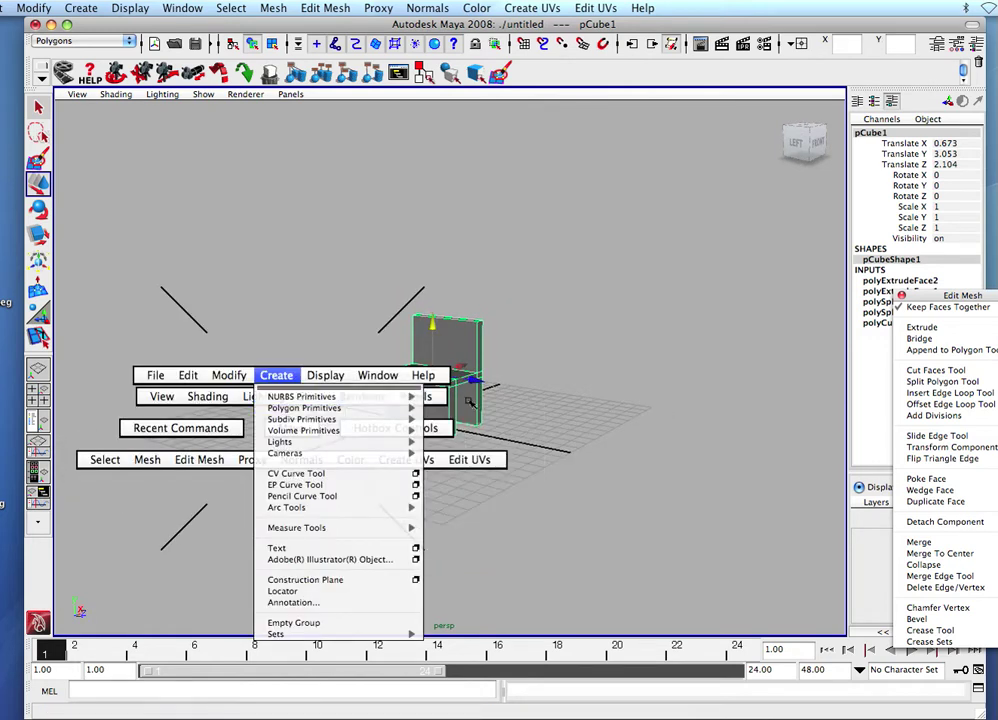
mouse_move(408, 408)
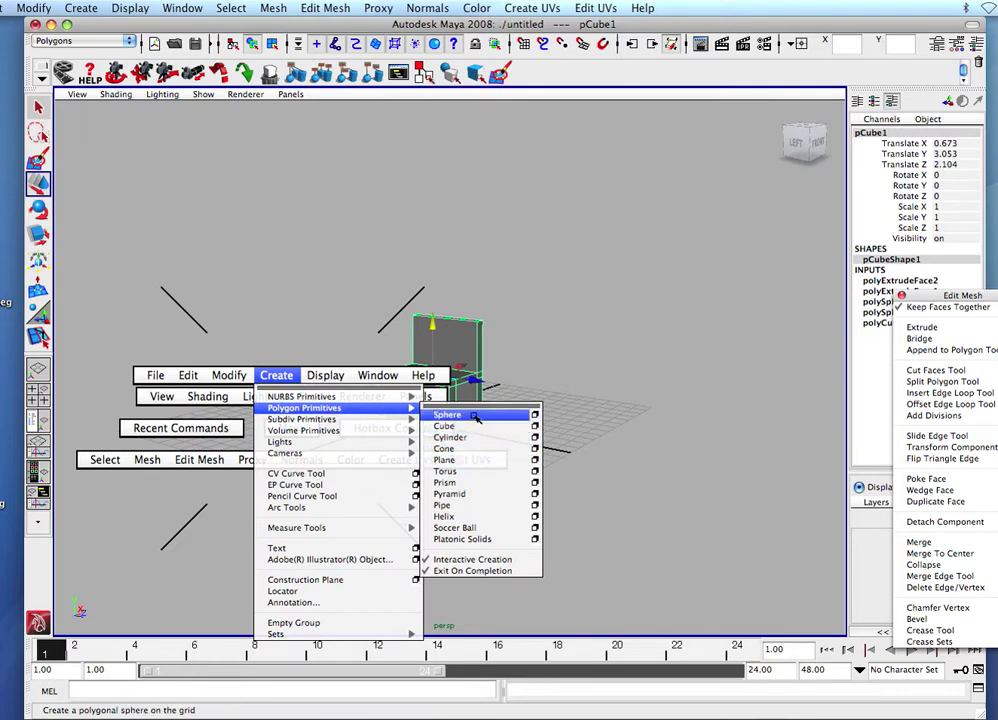
click(458, 414)
drag(256, 468, 528, 548)
- In the maximized side view, scale the sphere uniformly to 1.431
key(space)
key(space)
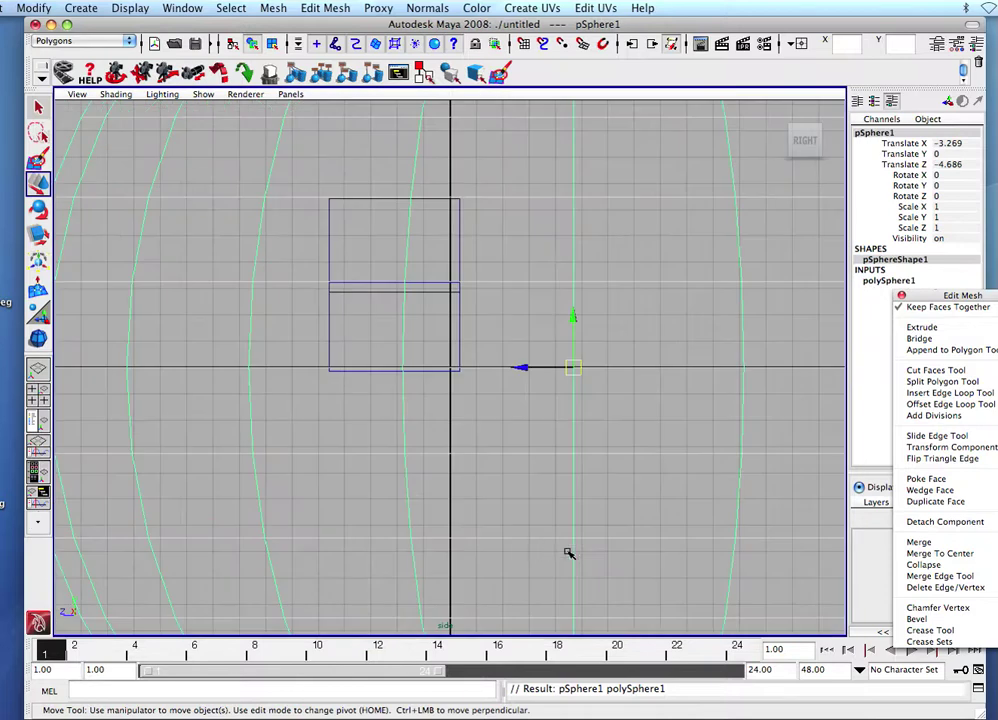
alt+right_drag(568, 553, 261, 470)
alt+middle_drag(261, 470, 353, 421)
key(r)
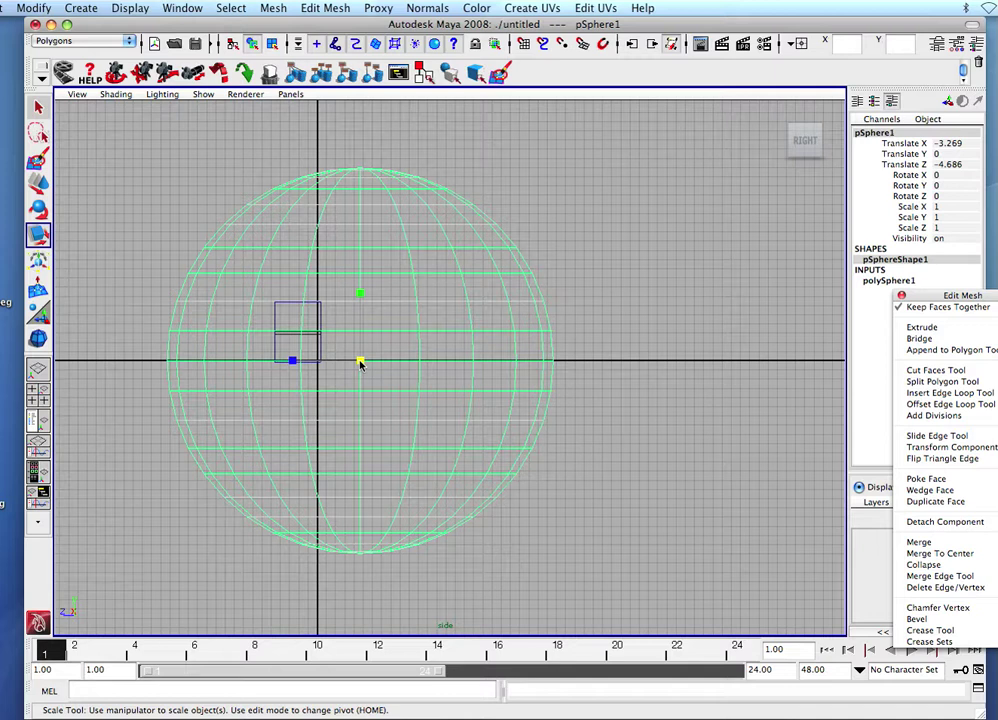
drag(360, 363, 486, 414)
alt+middle_drag(486, 414, 510, 272)
right_drag(475, 370, 410, 366)
- Select the sphere's lower vertex rows and push them upward, shrinking the selection each pass
drag(150, 362, 620, 519)
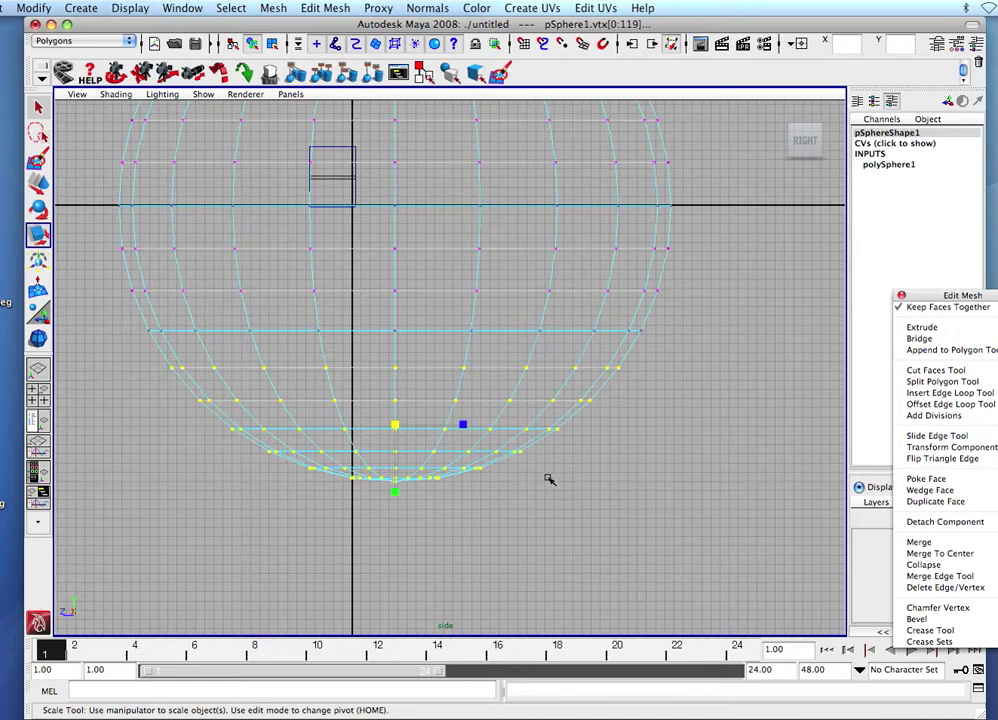
key(w)
drag(401, 385, 394, 368)
key(shift+comma)
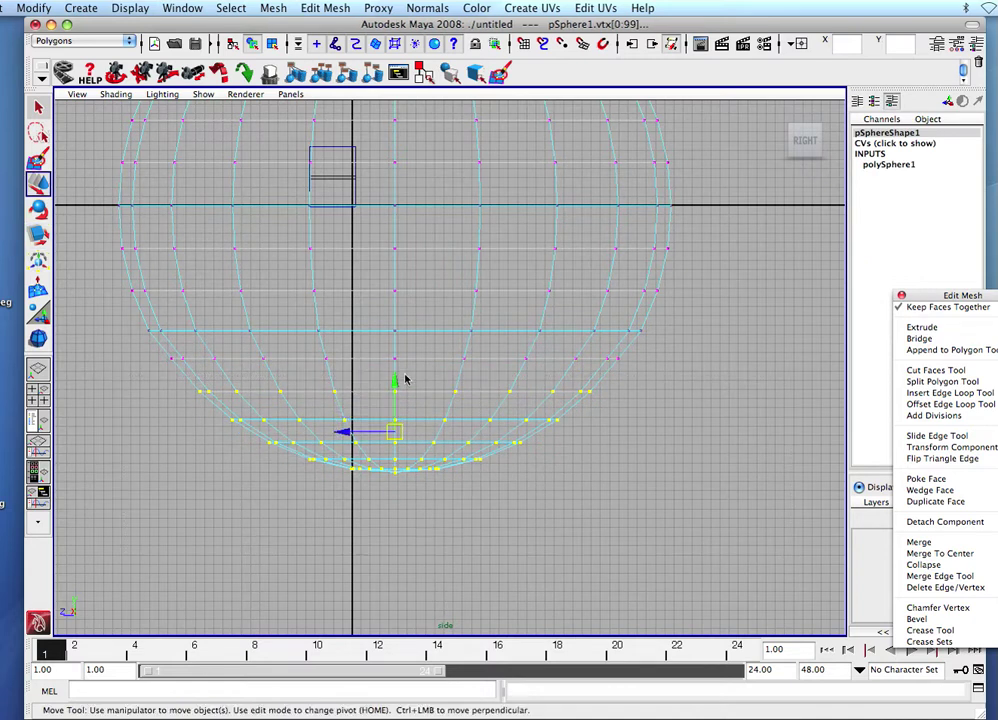
drag(395, 385, 395, 367)
key(shift+comma)
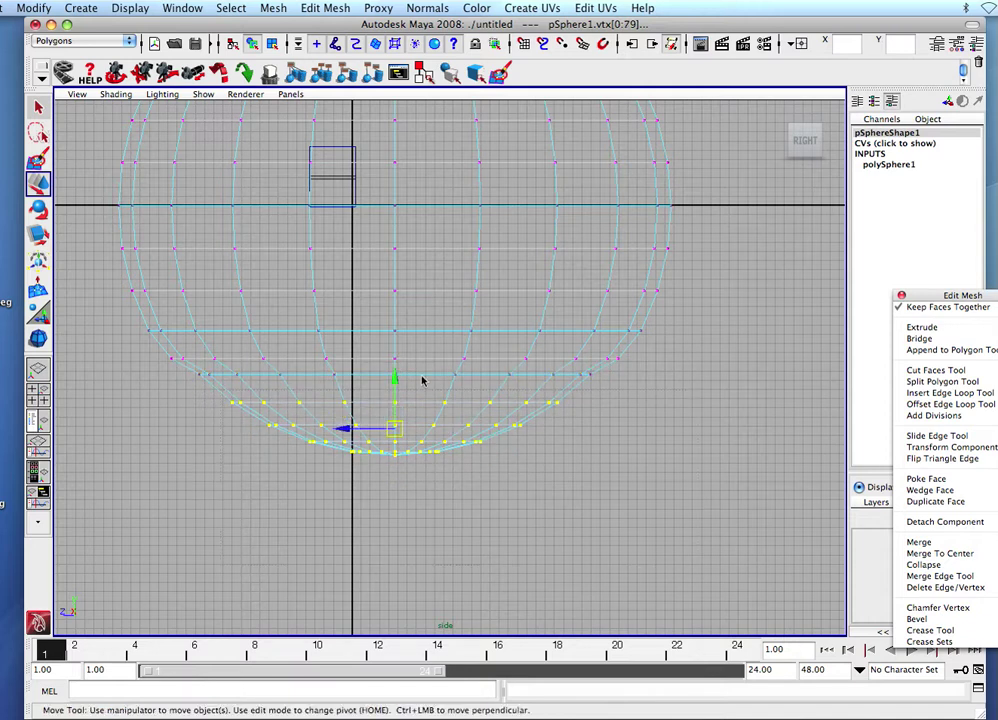
drag(389, 386, 395, 362)
- Raise the lowest vertex rows and bottom vertex until the sphere's base is nearly flat
alt+right_drag(183, 412, 486, 419)
alt+middle_drag(486, 419, 648, 417)
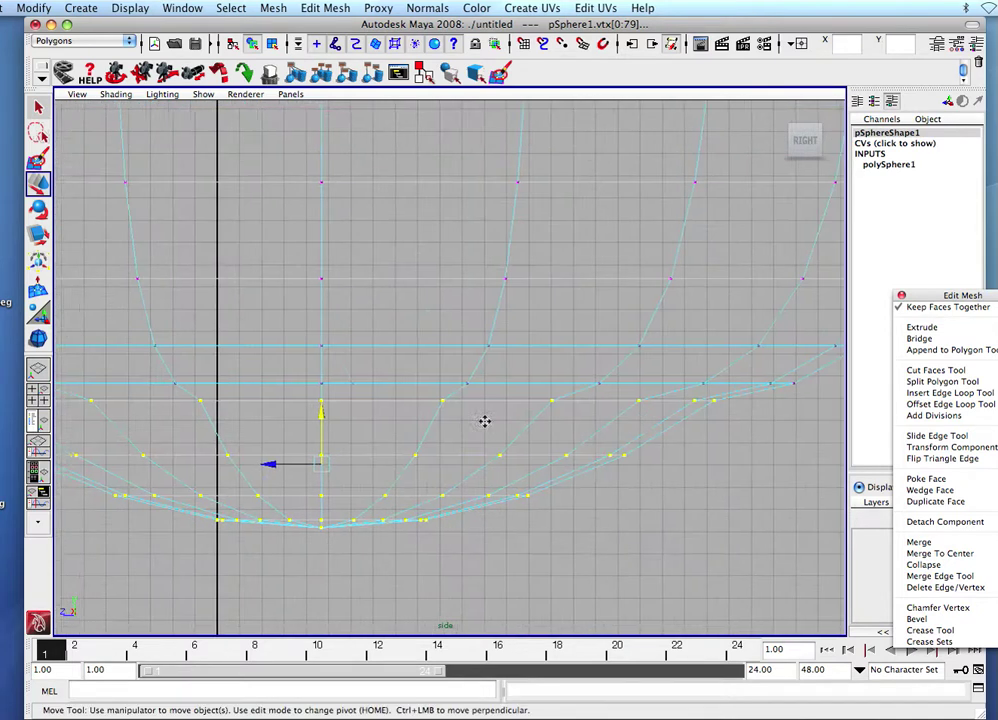
alt+right_drag(648, 417, 356, 425)
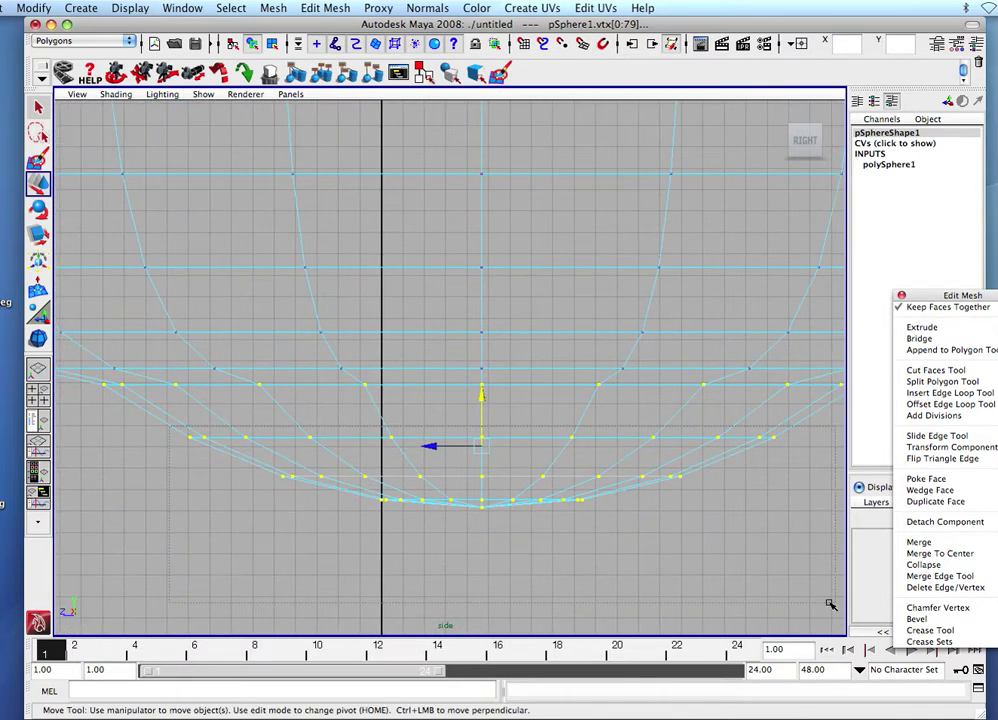
key(shift+comma)
drag(483, 424, 479, 378)
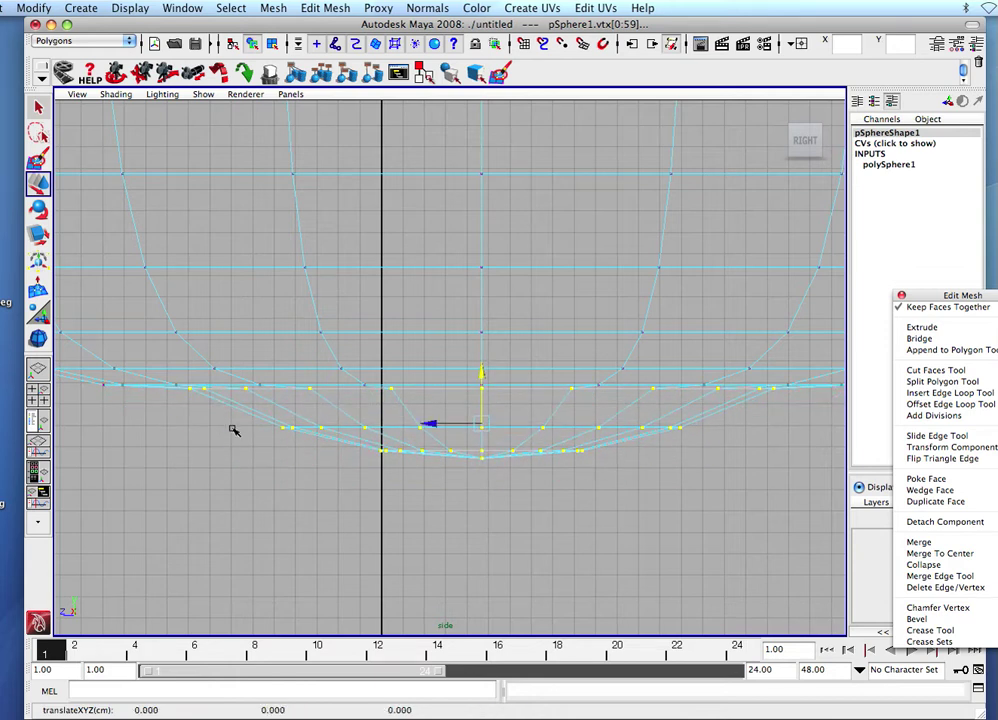
drag(240, 416, 760, 530)
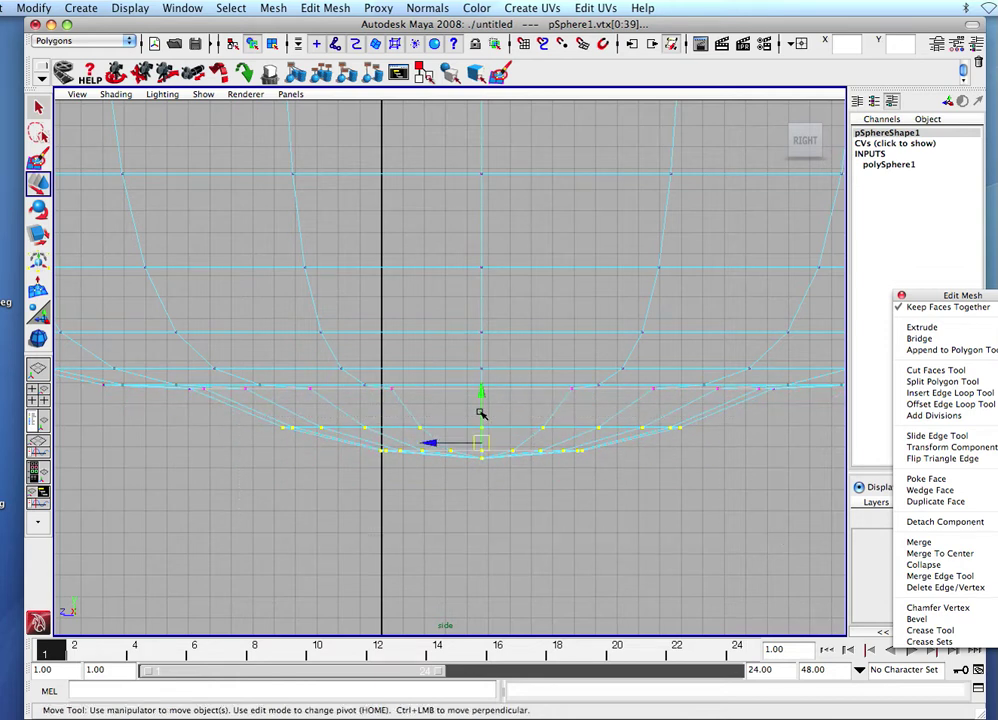
drag(481, 413, 485, 370)
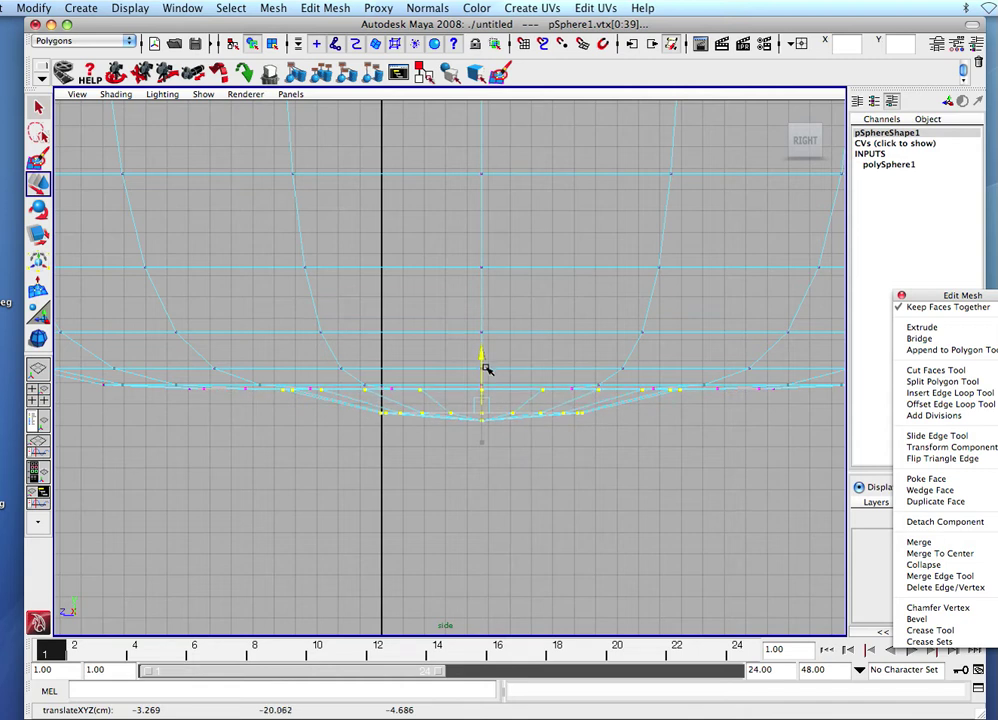
drag(320, 406, 748, 487)
mouse_move(485, 370)
mouse_down()
mouse_move(477, 343)
mouse_move(481, 358)
mouse_up()
click(483, 437)
click(476, 391)
- Return to Object Mode and move the sphere up and forward along Z
key(space)
key(space)
right_drag(499, 359, 668, 432)
key(space)
key(space)
alt+right_drag(576, 432, 349, 492)
drag(459, 325, 463, 122)
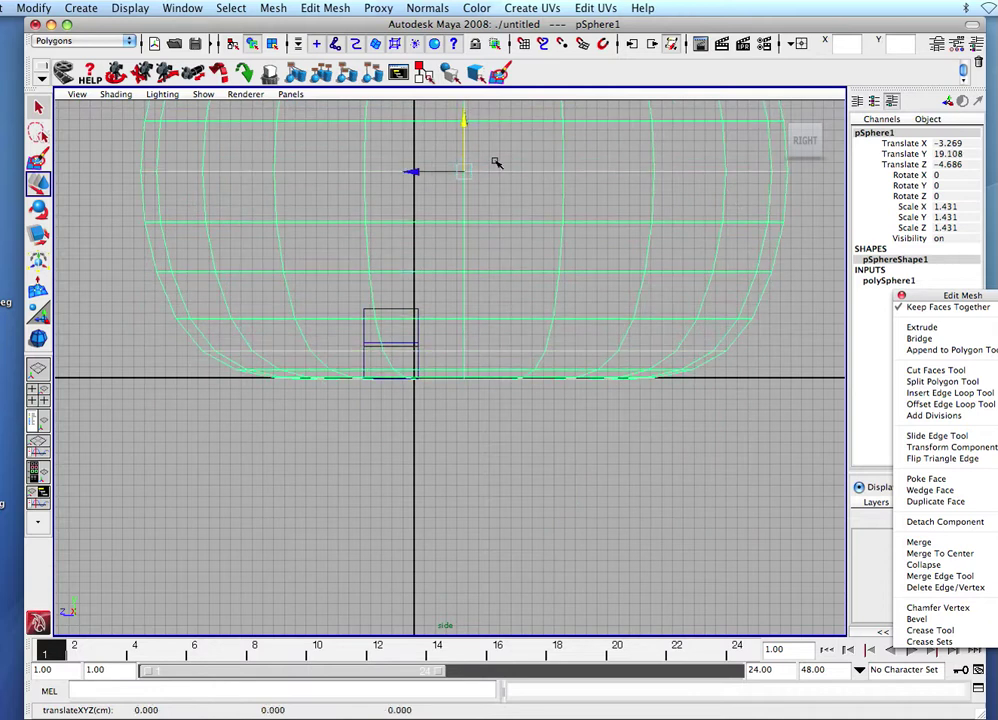
drag(430, 175, 356, 172)
- Check the scene in perspective, undo a stray free move, and go back to side view
key(space)
key(space)
key(a)
alt+drag(499, 465, 508, 495)
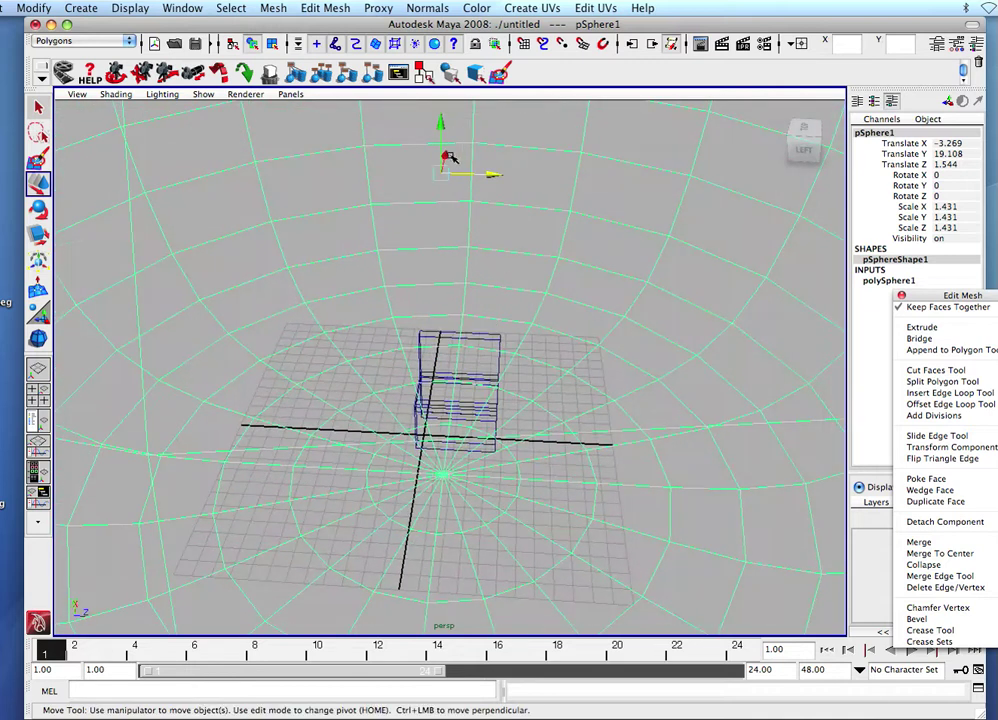
drag(449, 158, 456, 145)
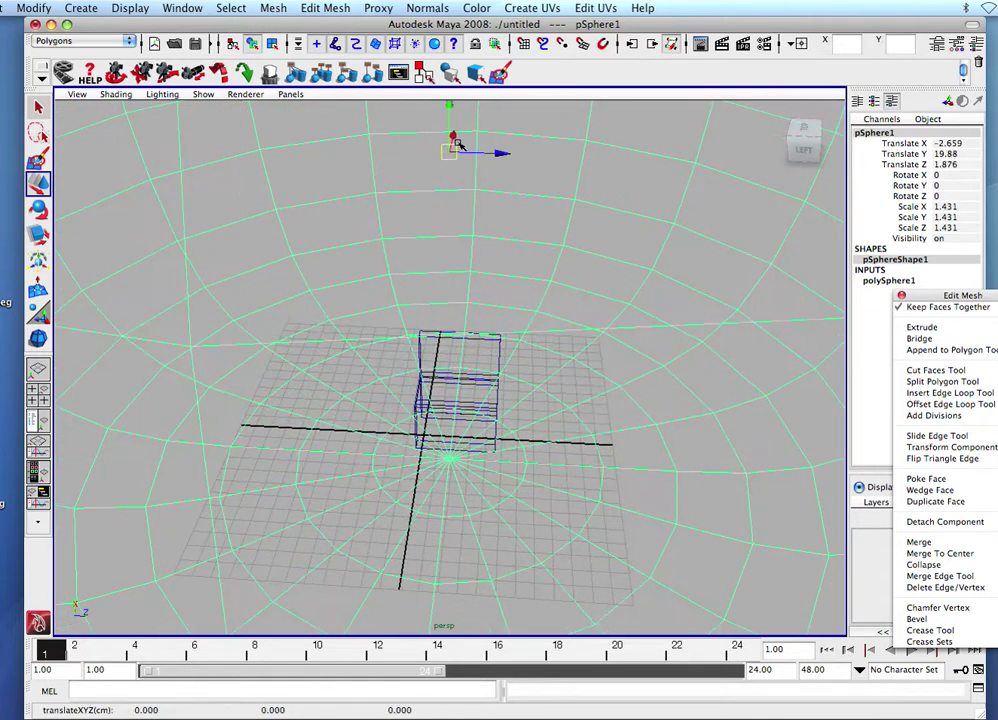
key(z)
key(space)
key(space)
alt+middle_drag(439, 319, 444, 488)
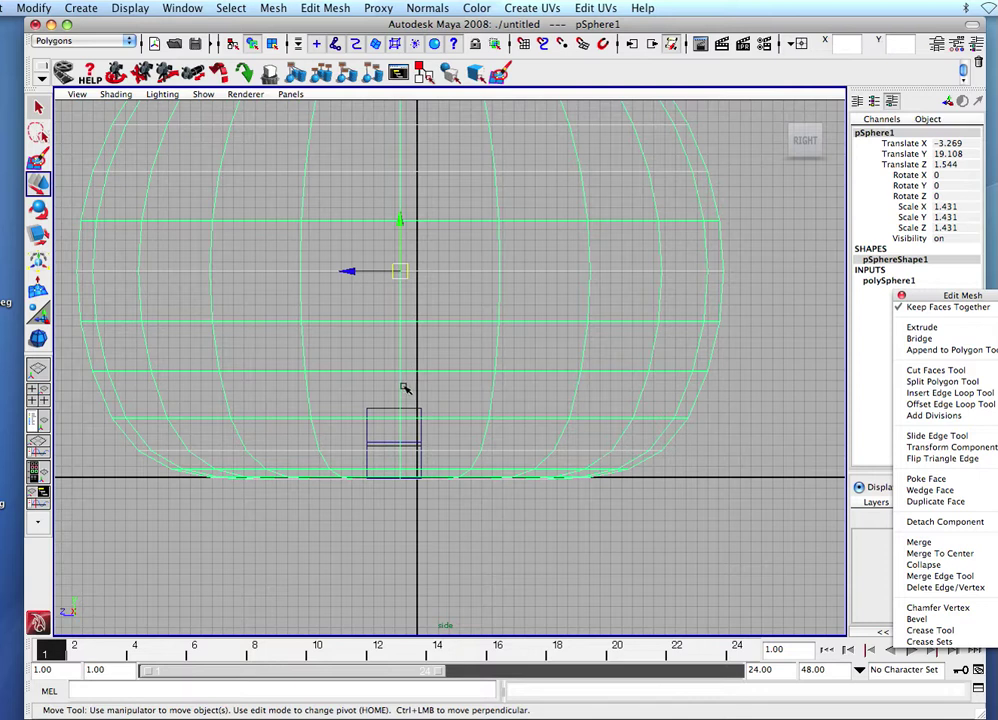
shift+right_drag(404, 388, 405, 383)
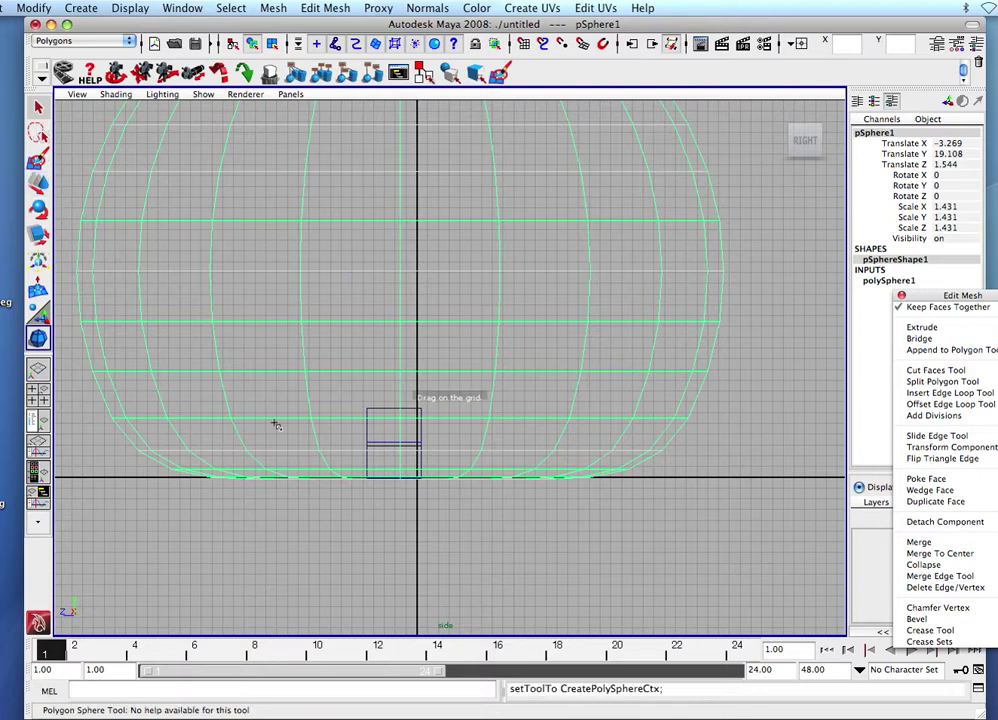
- Centre the sphere over the chair along X in the front view
click(38, 107)
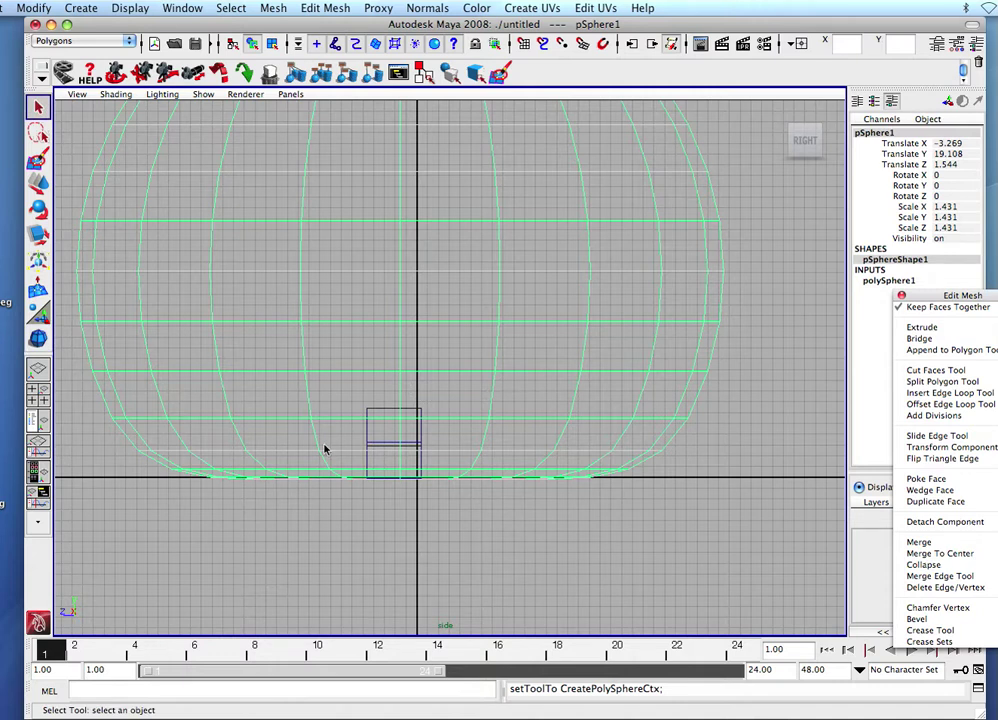
key(w)
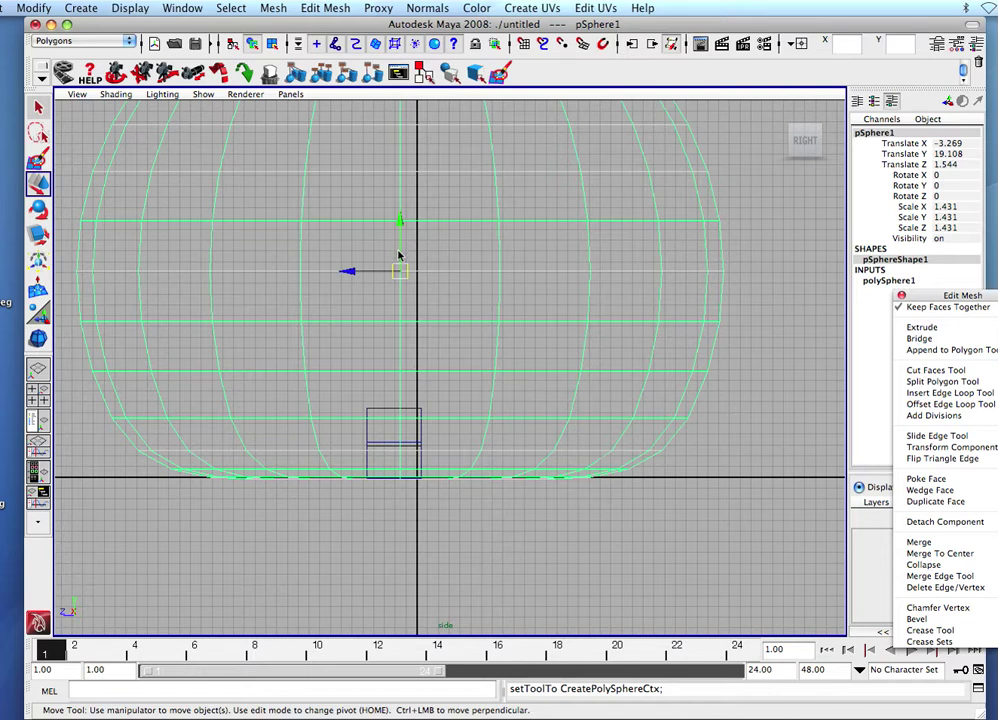
scroll(398, 266, down, 3)
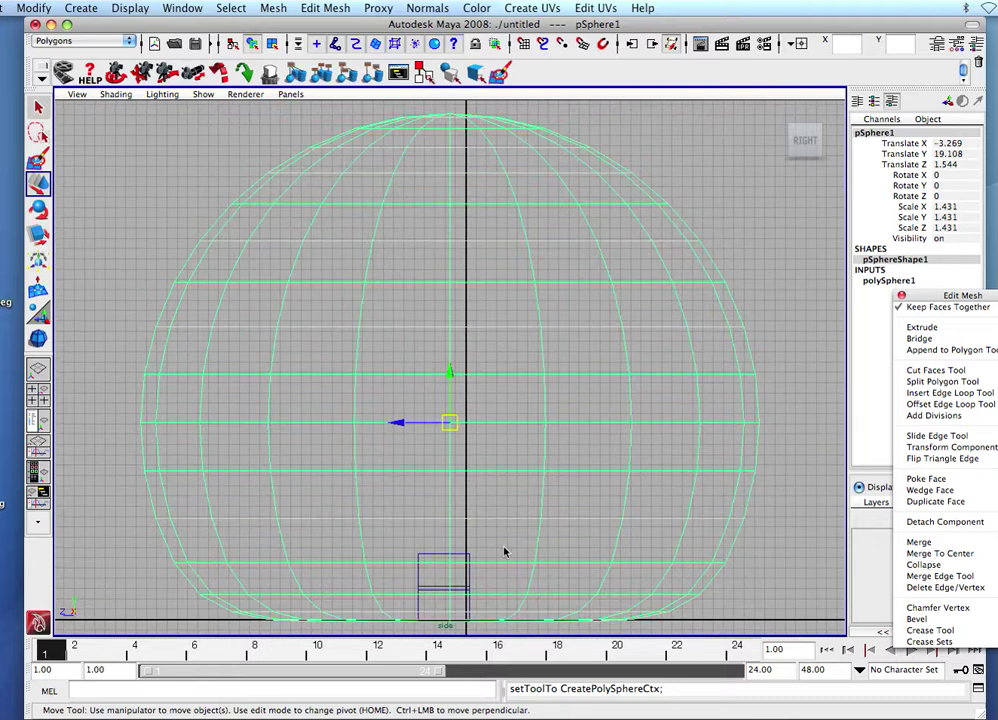
alt+right_drag(504, 551, 401, 539)
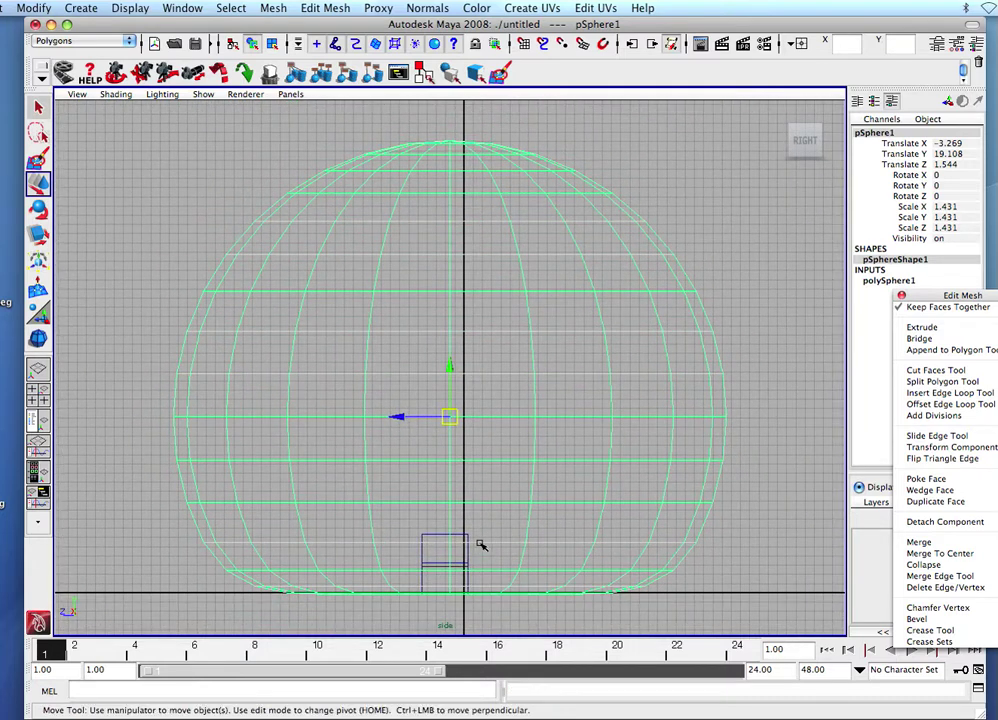
key(space)
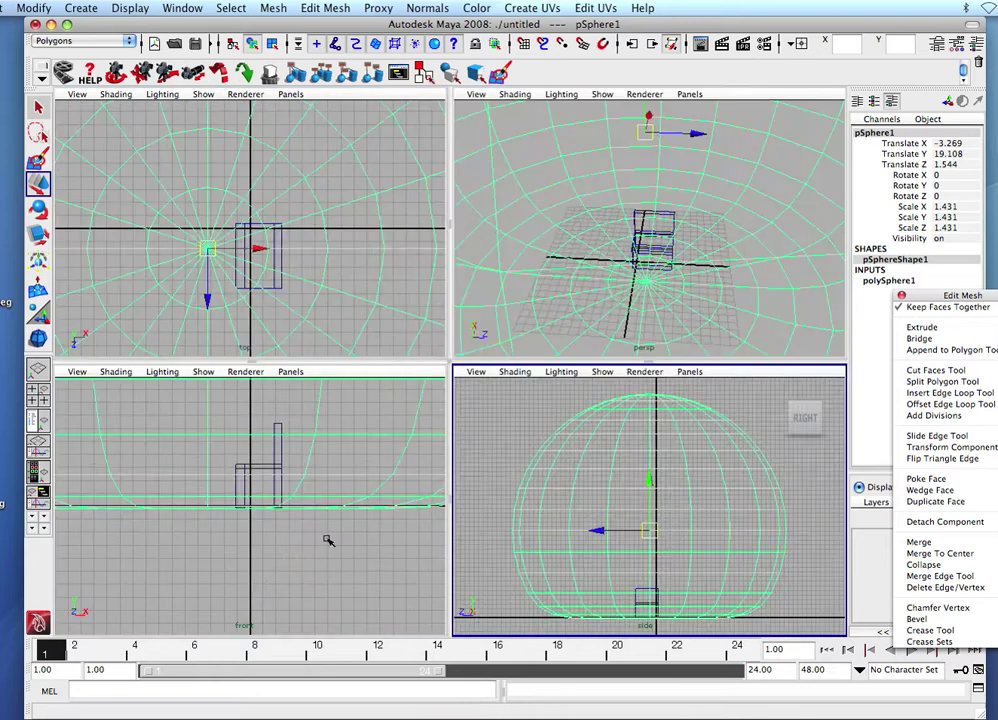
key(space)
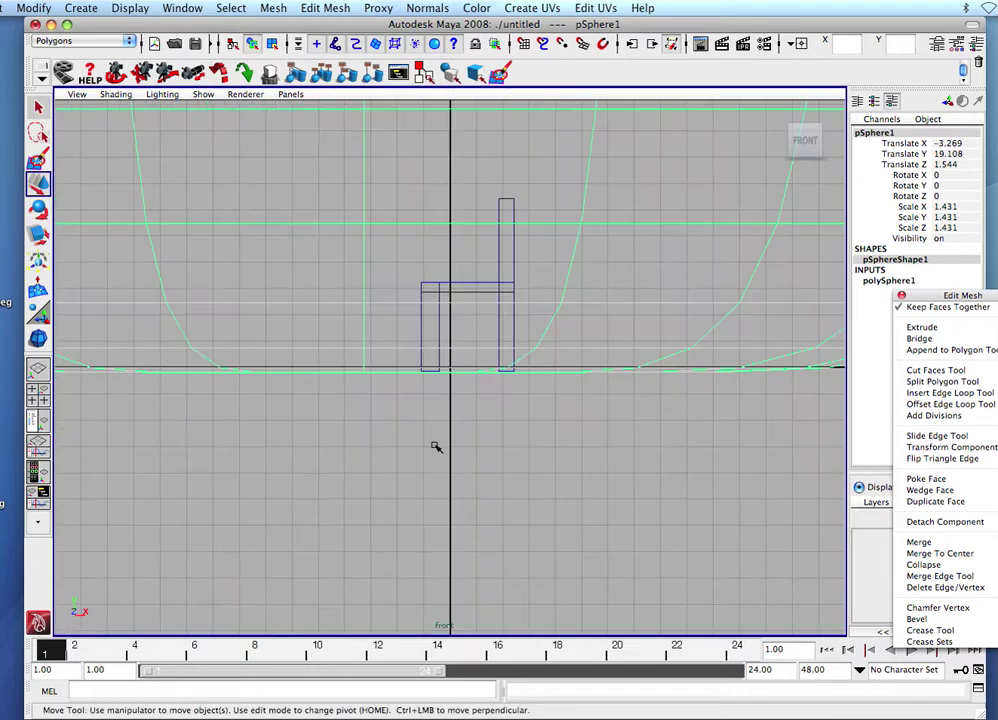
alt+right_drag(505, 471, 294, 430)
alt+middle_drag(294, 430, 457, 307)
drag(457, 307, 508, 312)
- Scale the sphere uniformly to 2.527 and raise it to Translate Y 33.764
key(space)
key(space)
alt+right_drag(495, 495, 442, 474)
key(r)
drag(450, 198, 746, 107)
key(space)
key(space)
key(w)
drag(450, 370, 457, 233)
key(space)
key(space)
key(space)
- Add an ambient light and move it beside the chair
click(470, 273)
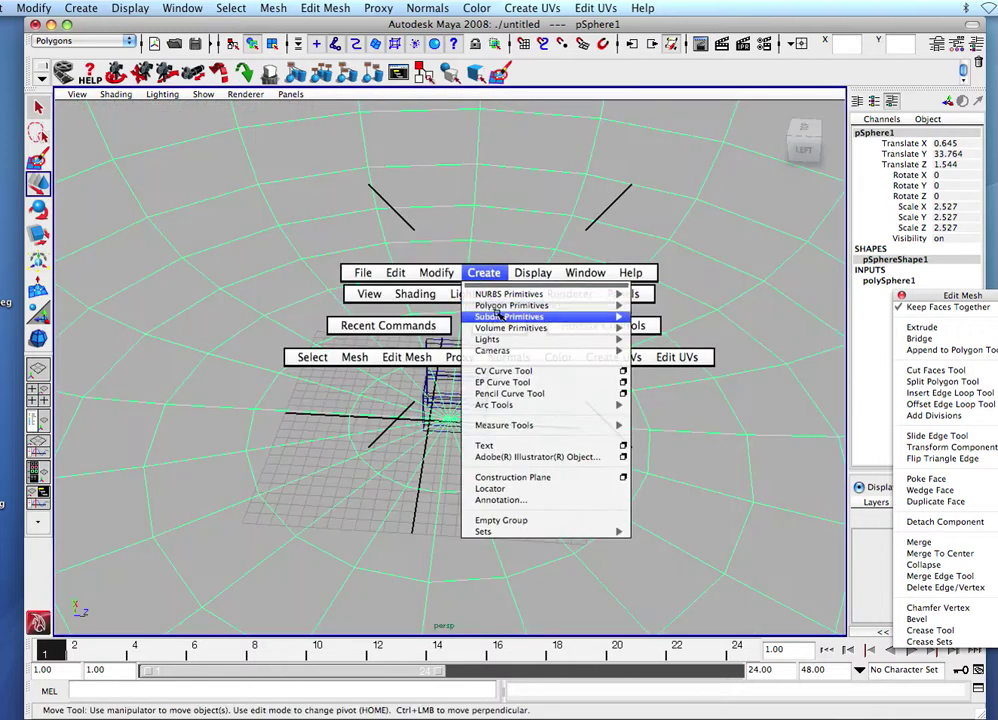
mouse_move(500, 339)
click(670, 346)
alt+drag(486, 459, 234, 221)
drag(172, 205, 316, 350)
alt+drag(528, 292, 481, 306)
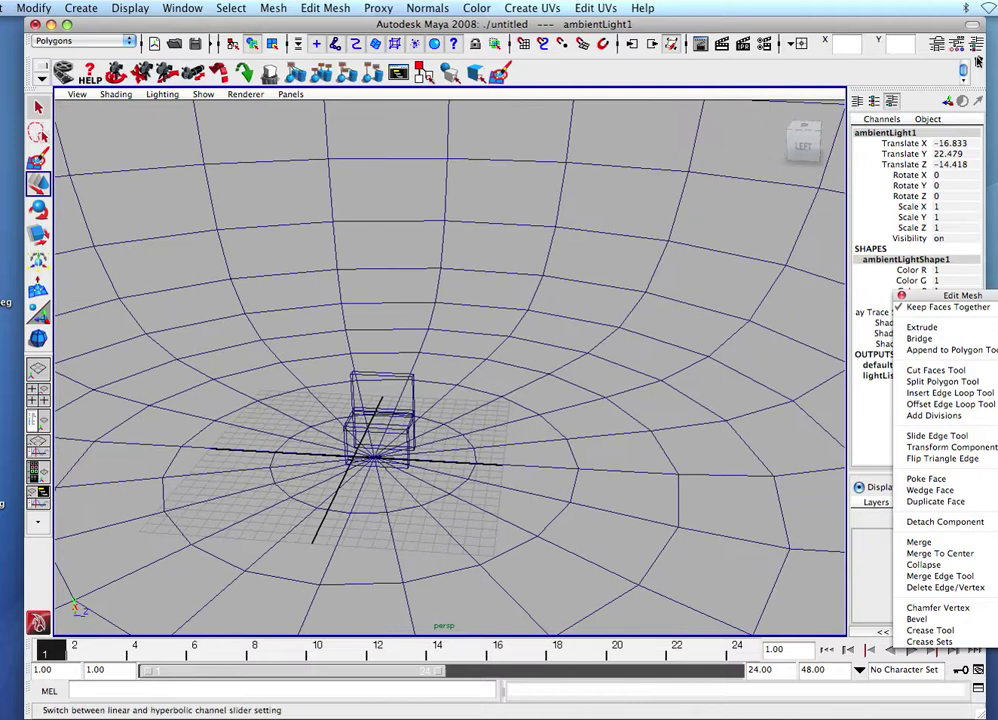
- Set the ambient light's shadow colour to mid grey in the Attribute Editor
click(938, 43)
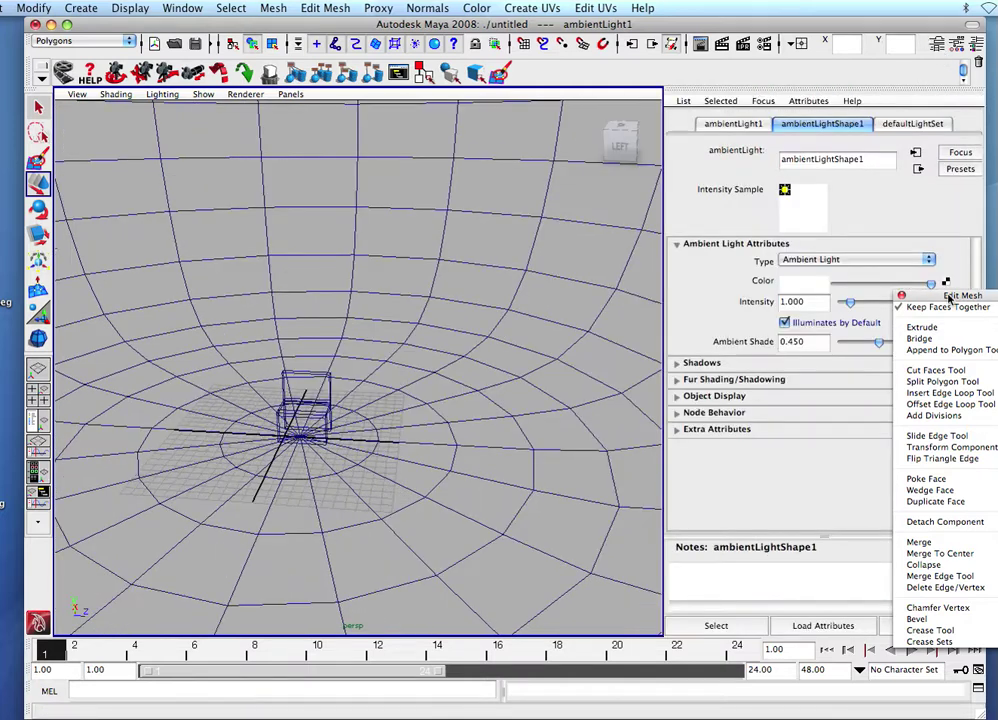
key(Escape)
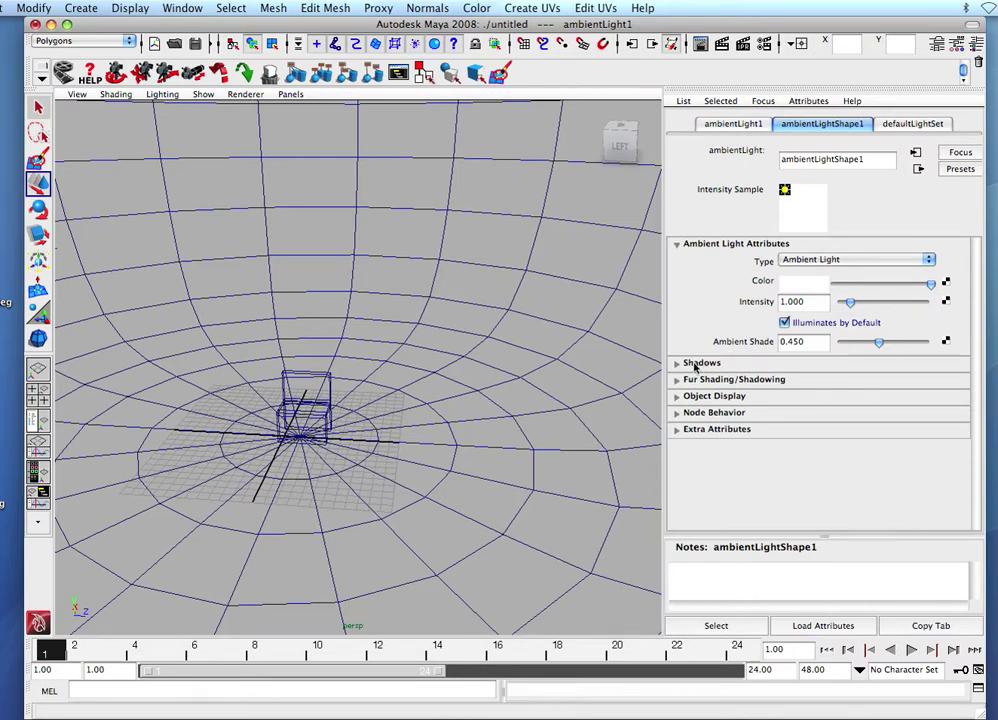
click(676, 363)
click(805, 379)
click(103, 371)
click(20, 413)
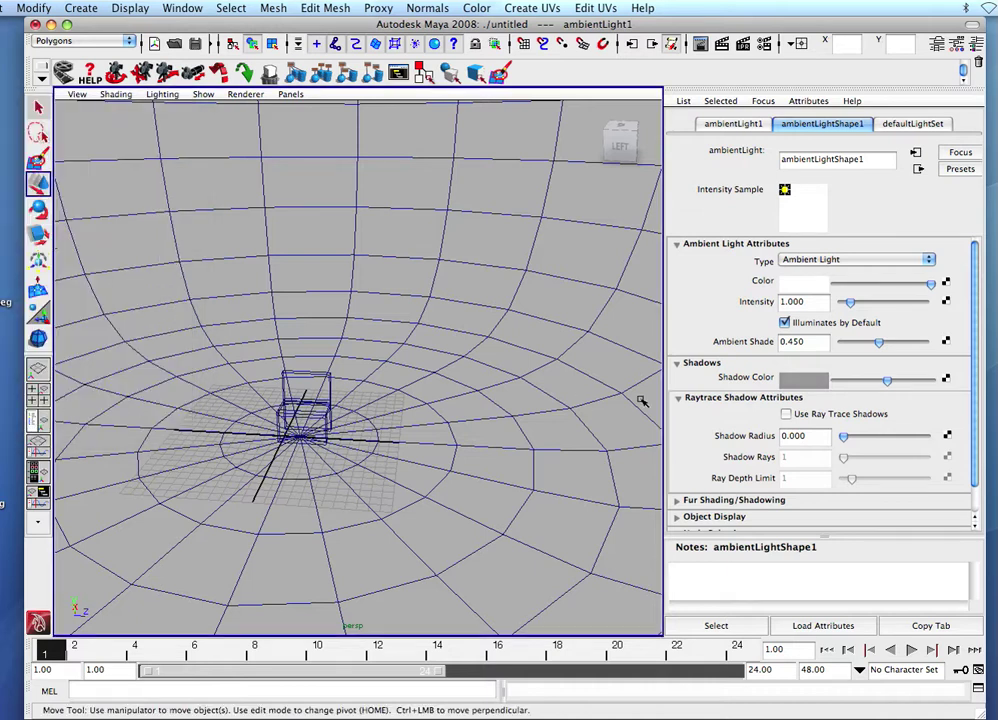
- Enable ray-traced shadows with shadow radius 5 and 38 shadow rays
click(786, 414)
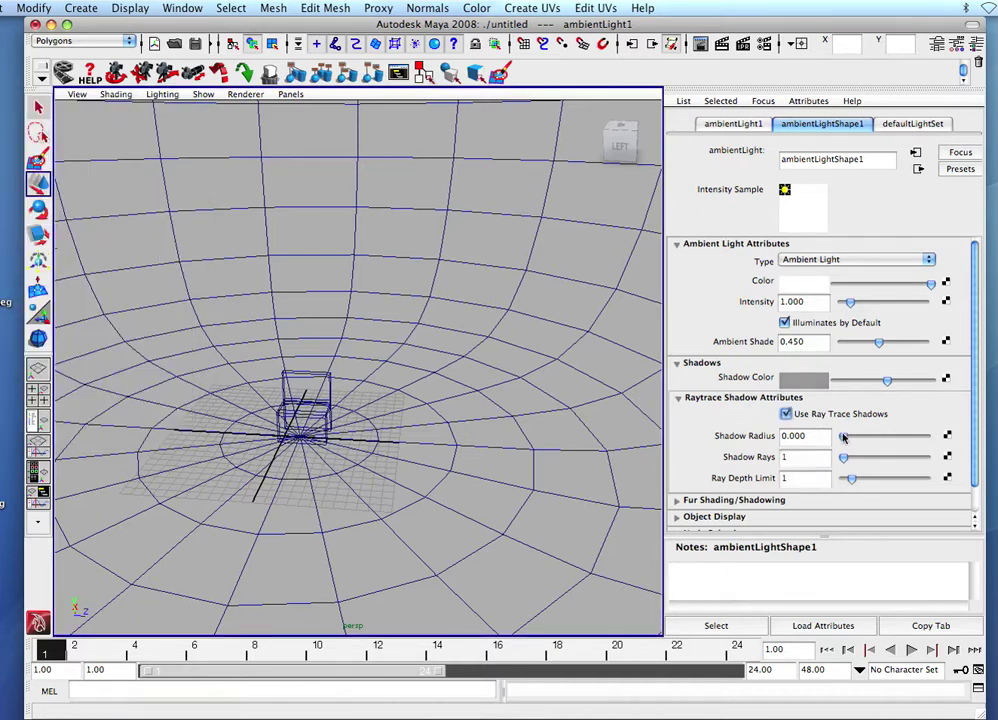
drag(844, 437, 922, 437)
drag(847, 461, 922, 458)
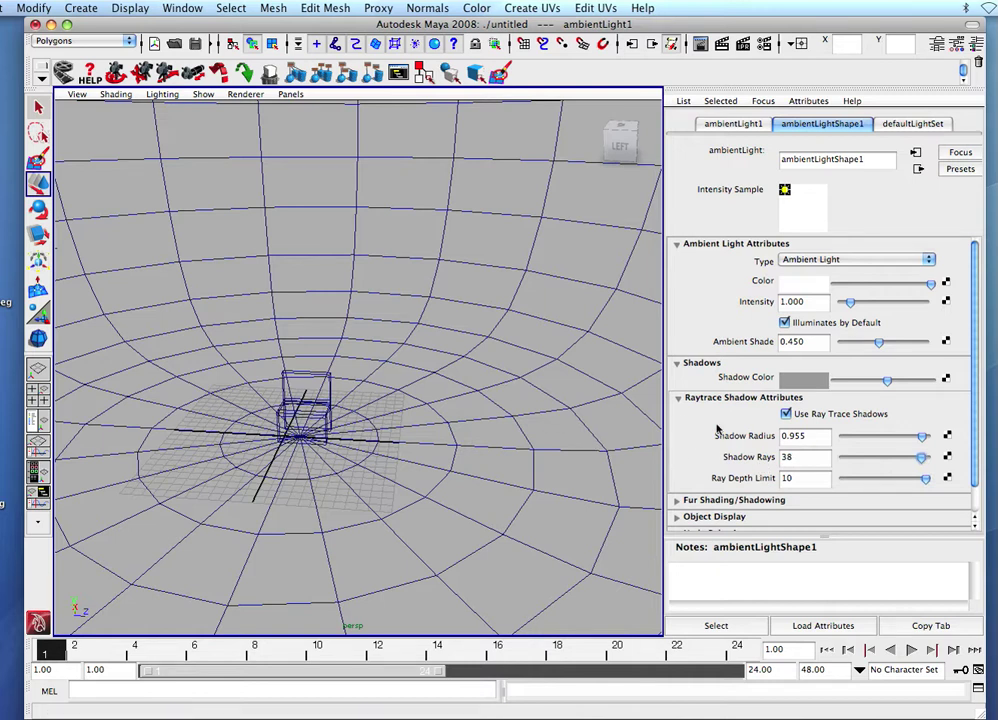
double_click(809, 436)
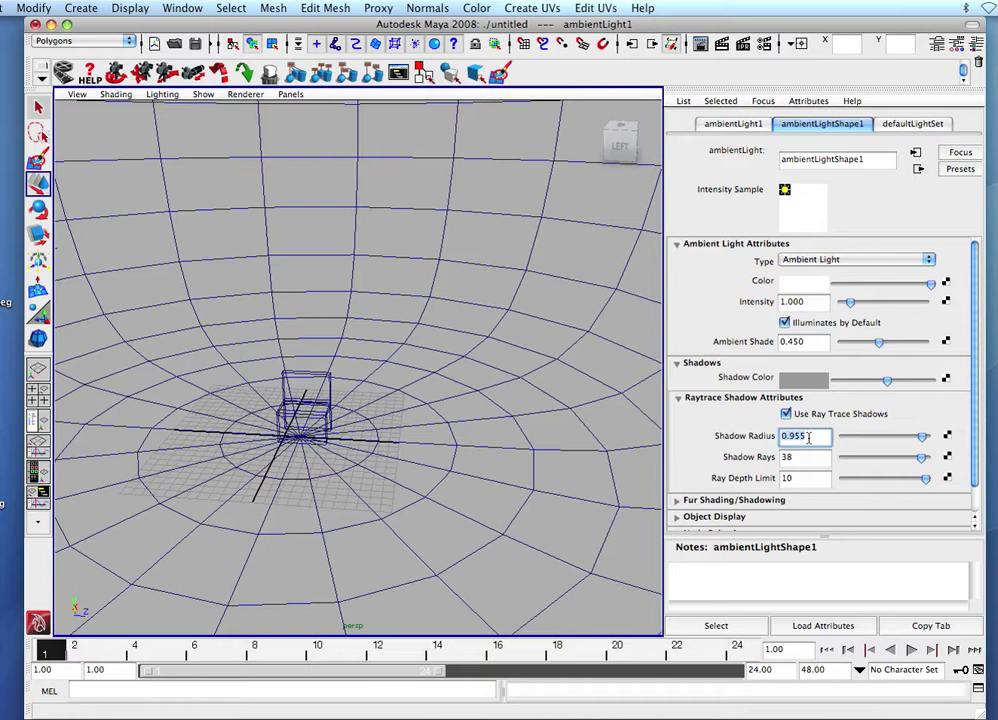
text(5)
key(Return)
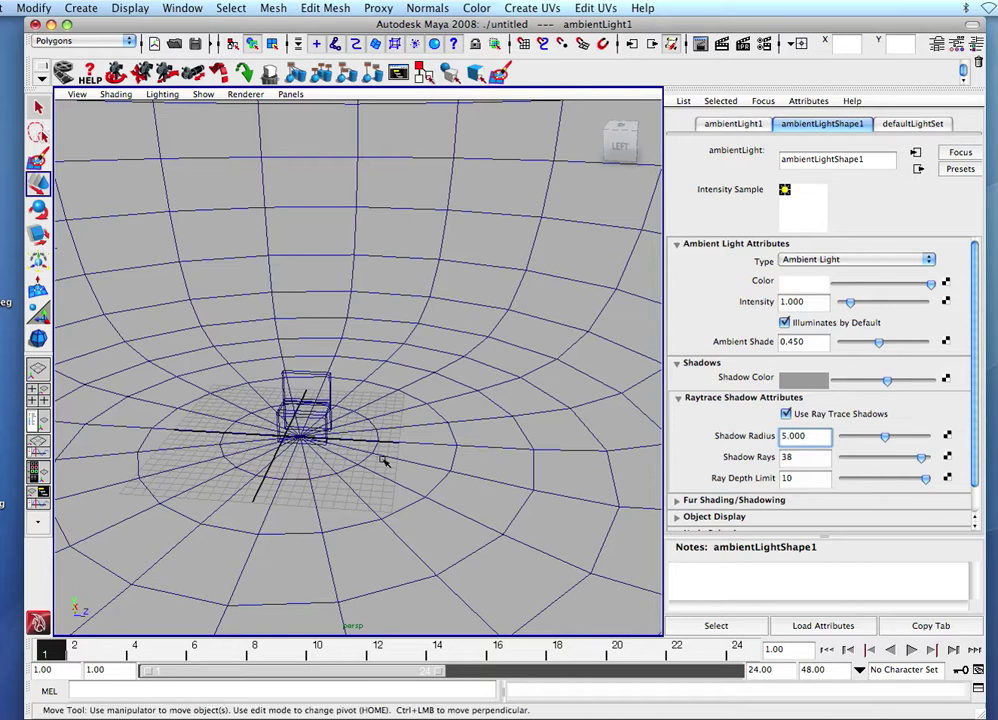
alt+drag(345, 457, 362, 413)
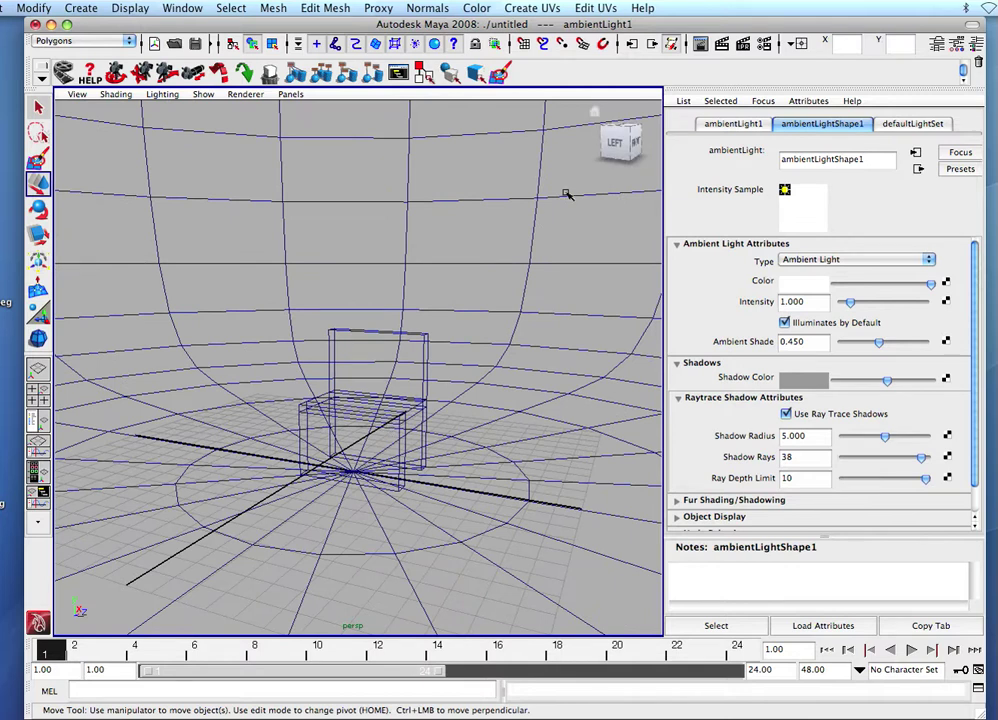
- Open Render Settings and keep Maya Software as the renderer
click(766, 44)
drag(267, 180, 310, 182)
click(298, 207)
click(298, 206)
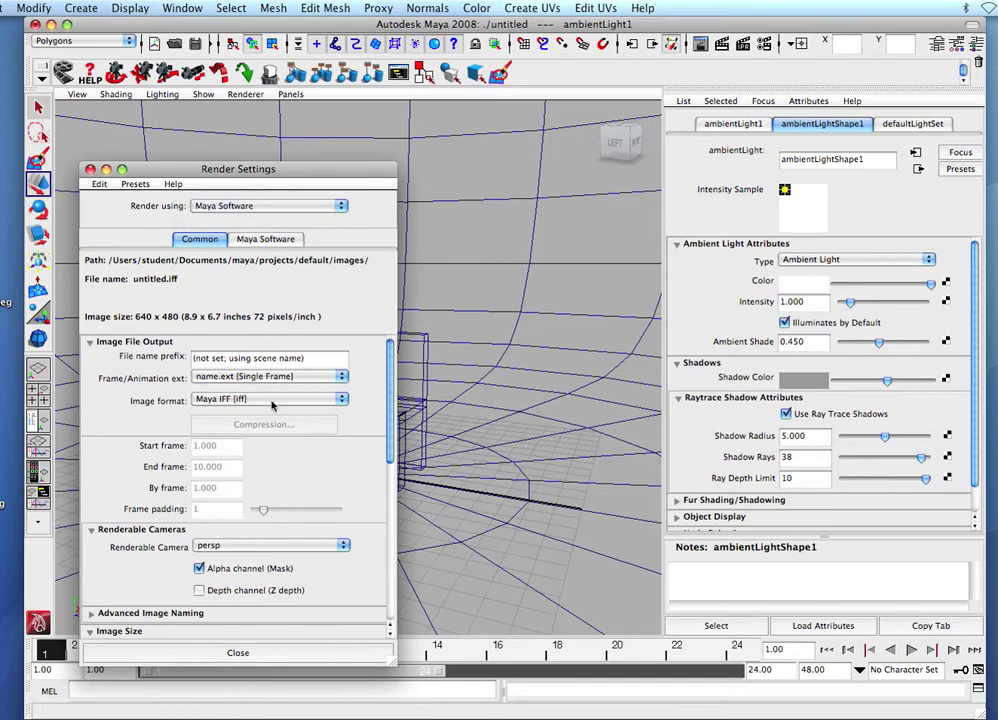
scroll(271, 404, down, 5)
scroll(271, 404, up, 4)
- Keep persp as the rendering camera and the image size at 640x480
click(231, 515)
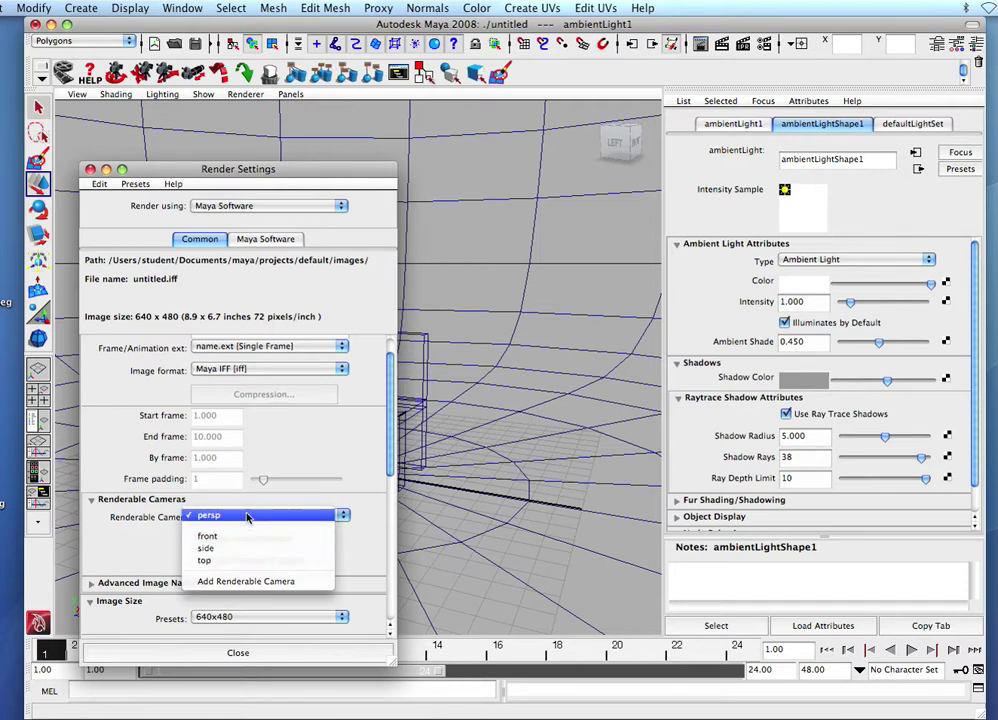
click(247, 516)
scroll(250, 505, down, 10)
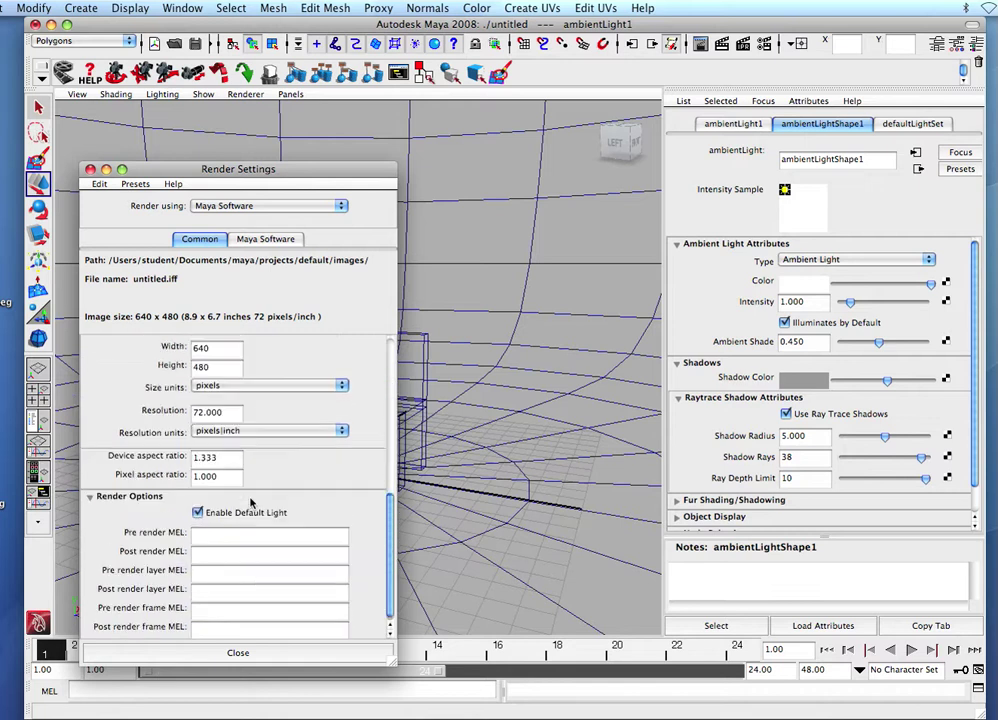
scroll(251, 342, up, 3)
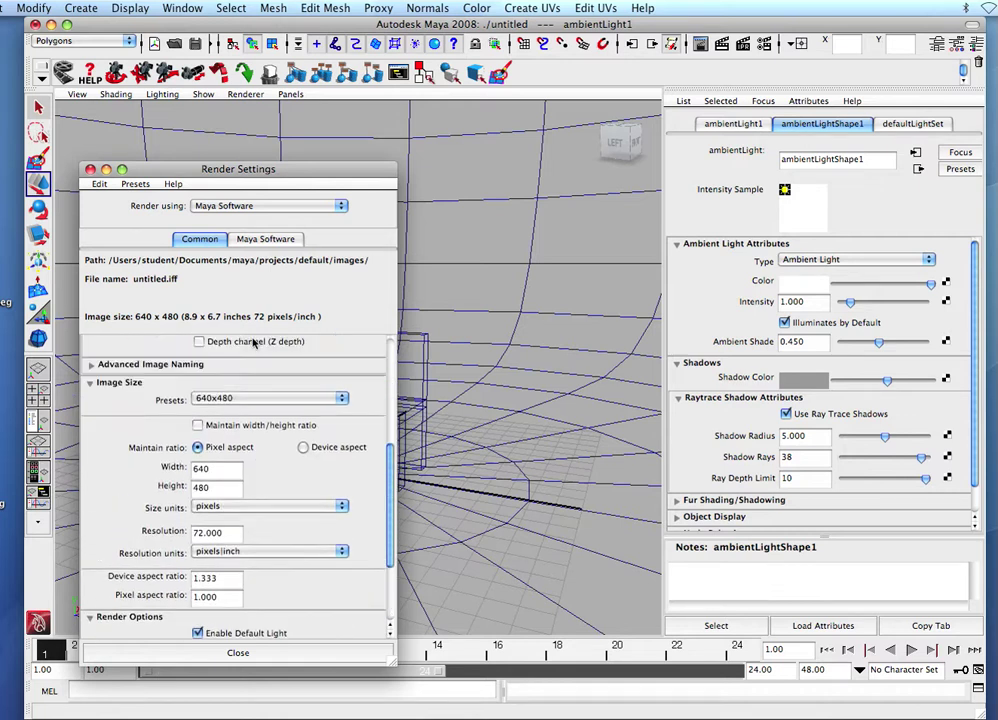
click(258, 400)
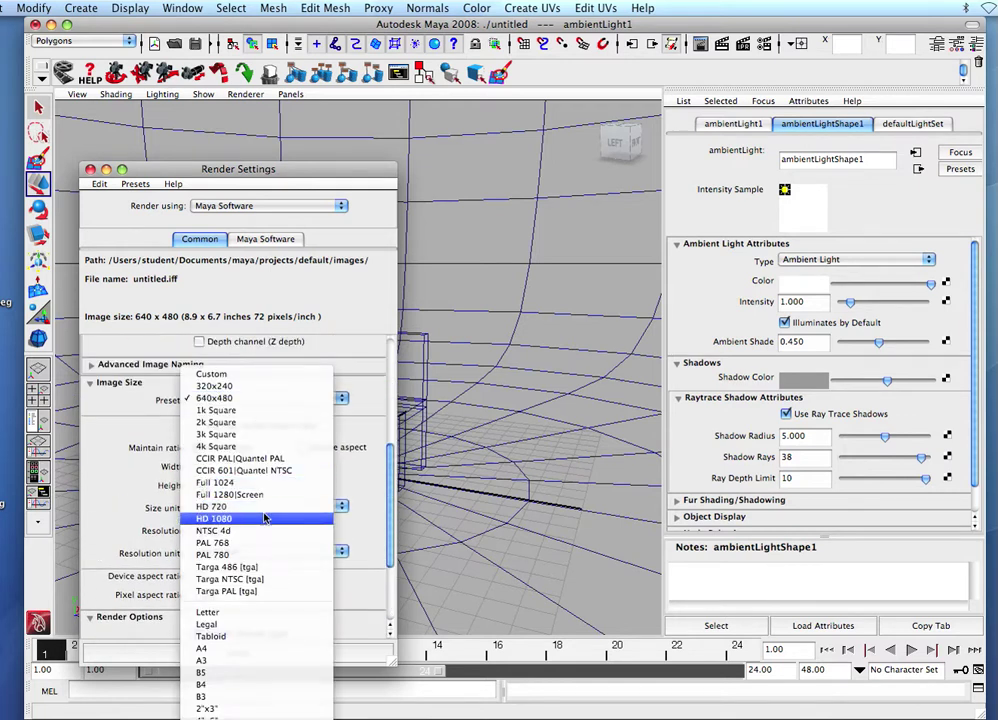
click(264, 398)
scroll(268, 440, down, 5)
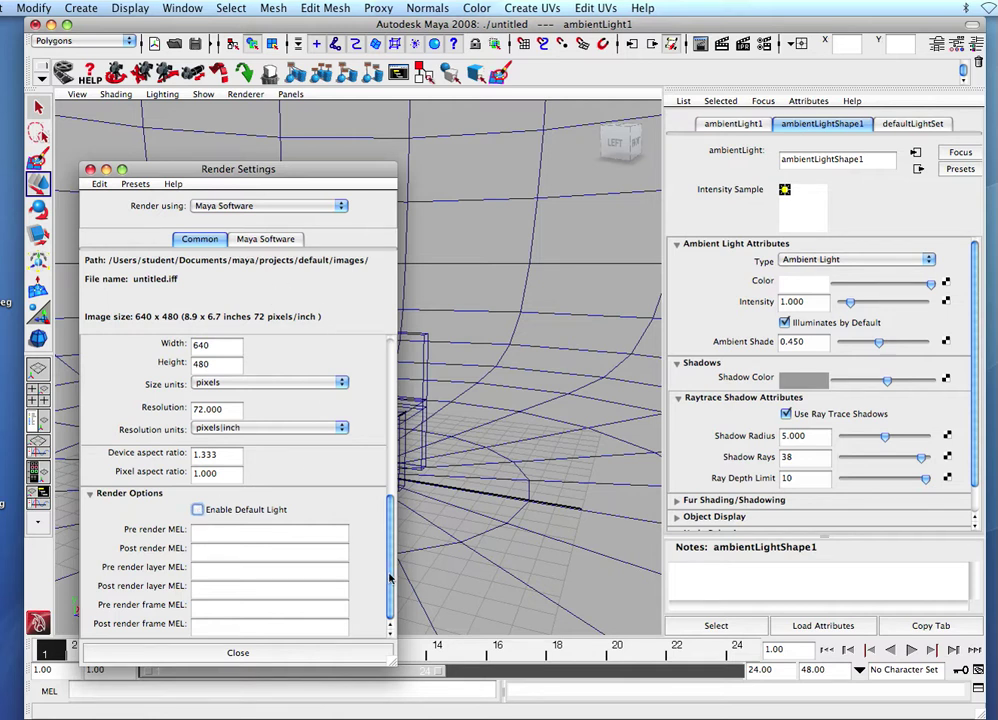
drag(390, 578, 387, 308)
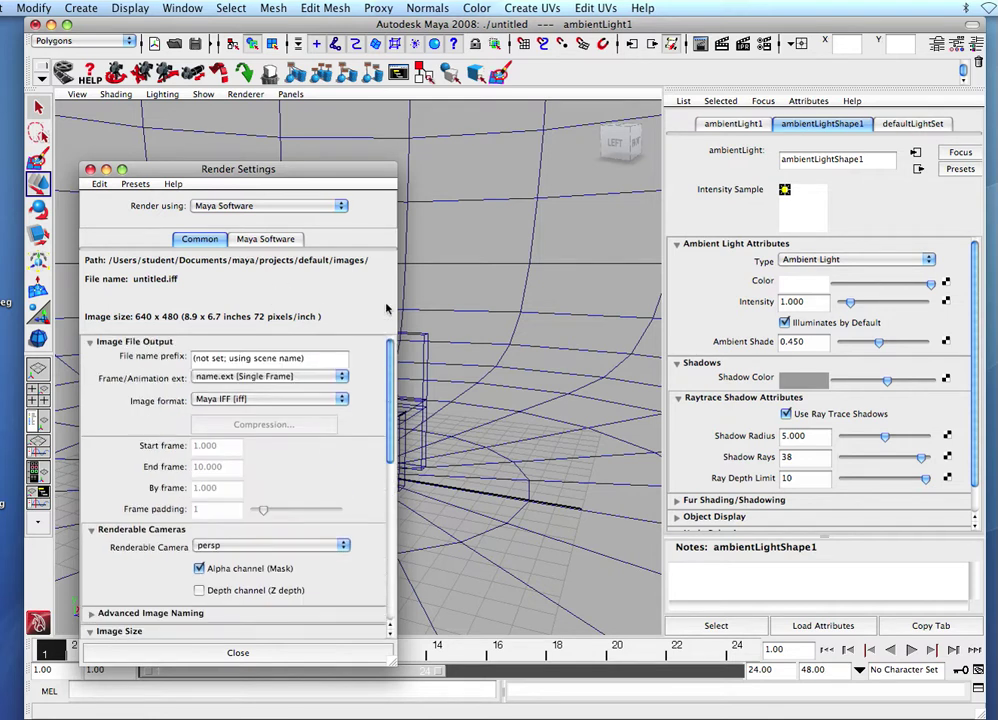
- Set the Maya Software anti-aliasing quality preset to Production quality
click(264, 240)
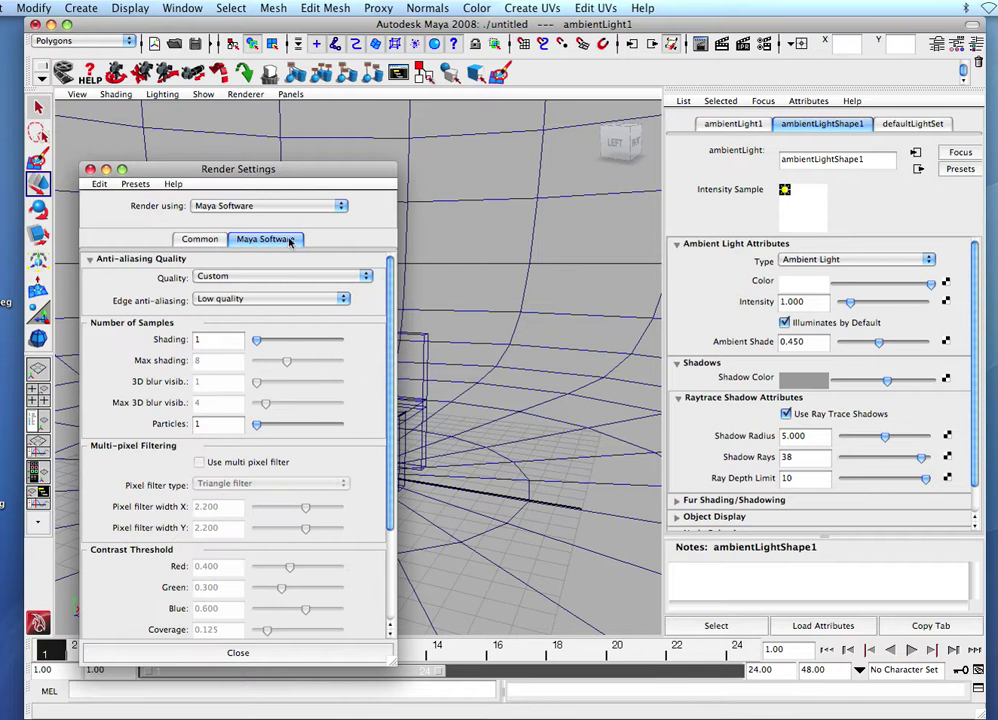
click(265, 300)
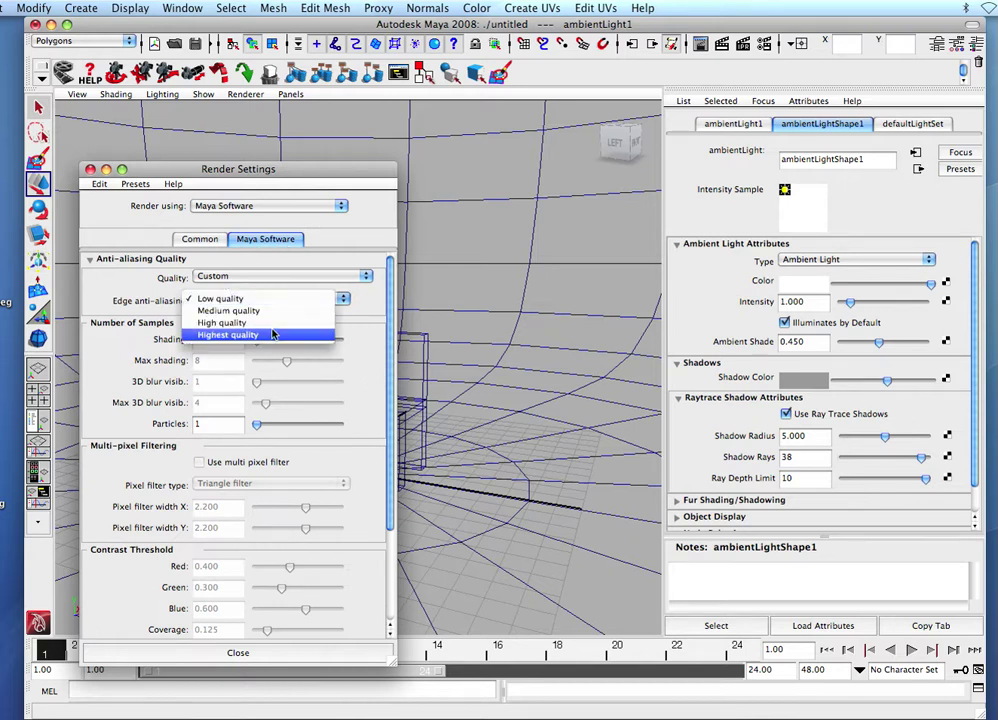
click(267, 297)
click(267, 277)
click(265, 312)
scroll(317, 443, down, 3)
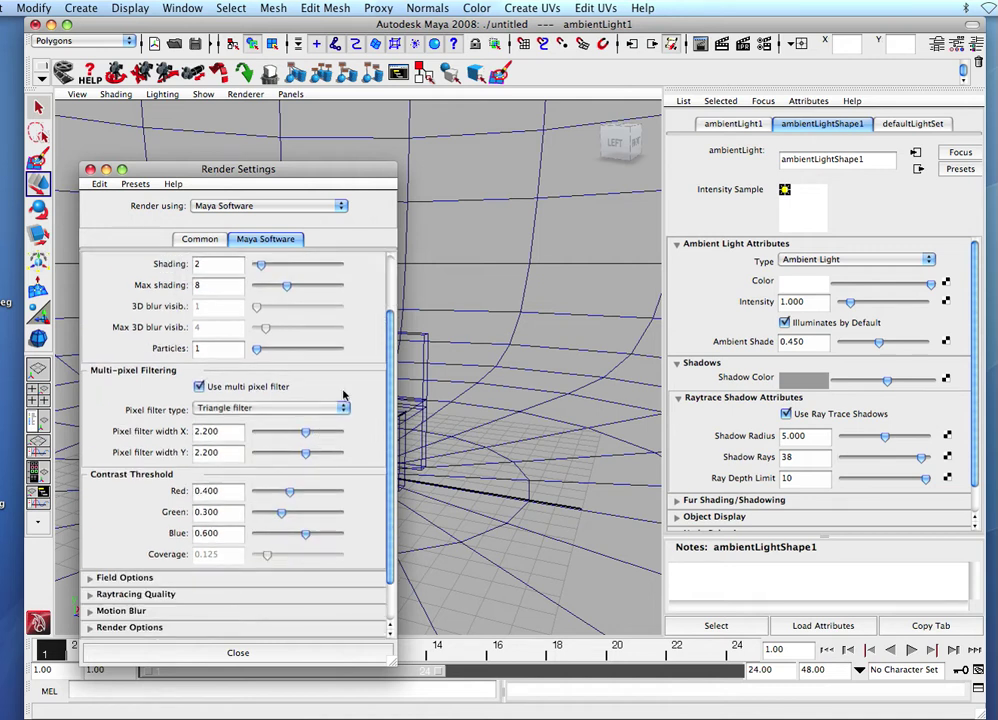
scroll(343, 395, down, 1)
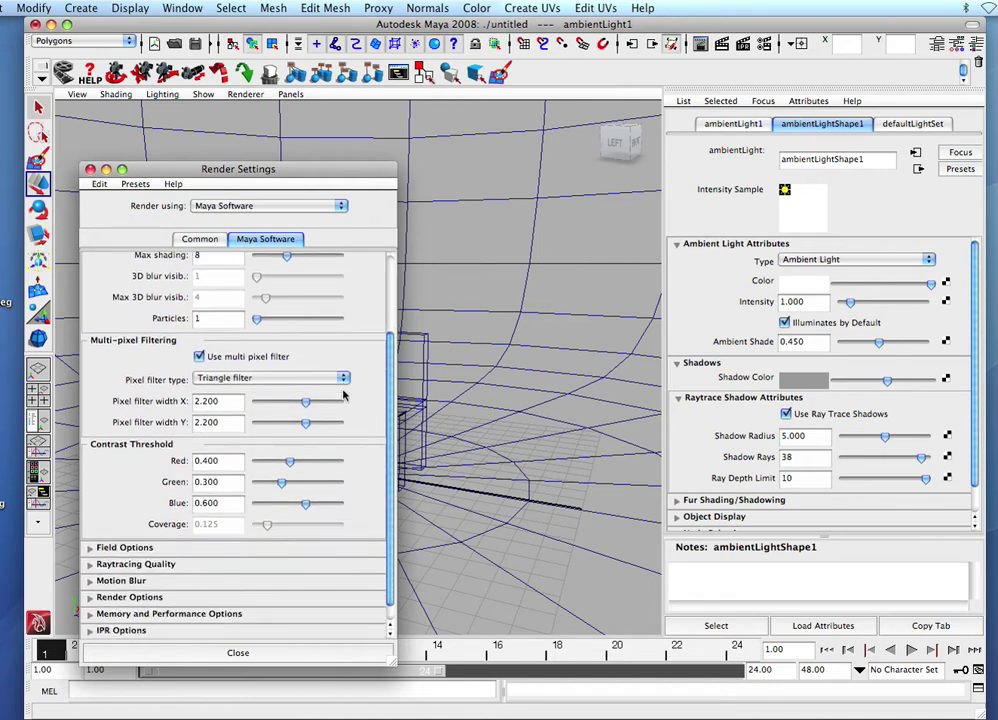
- Enable raytracing under Raytracing Quality and move the Render Settings window aside
click(91, 564)
scroll(150, 520, down, 3)
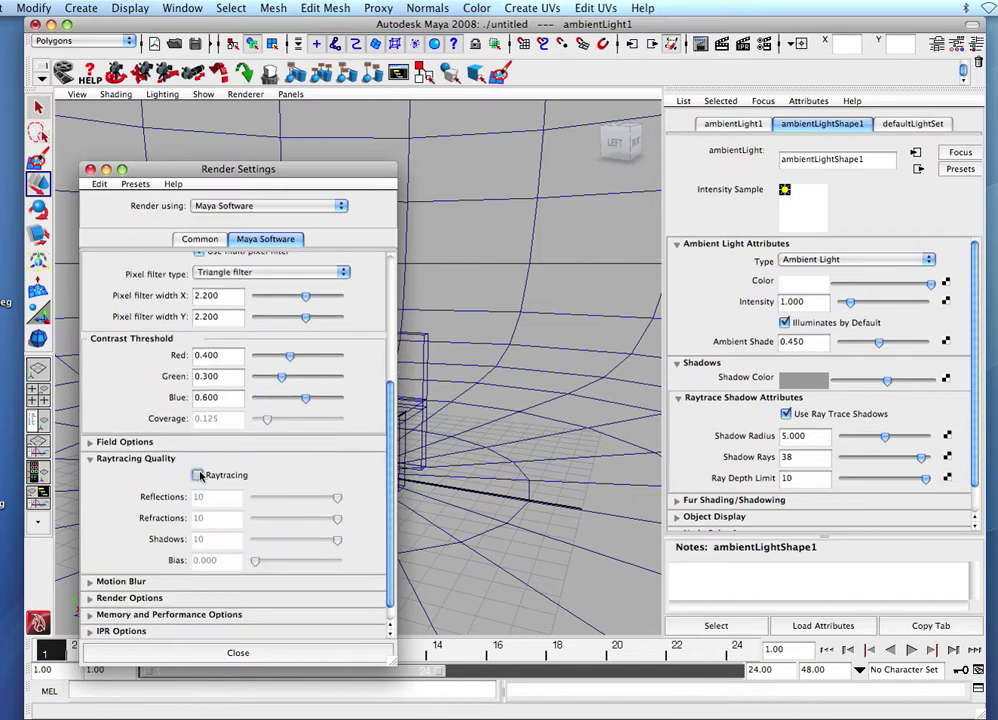
click(197, 475)
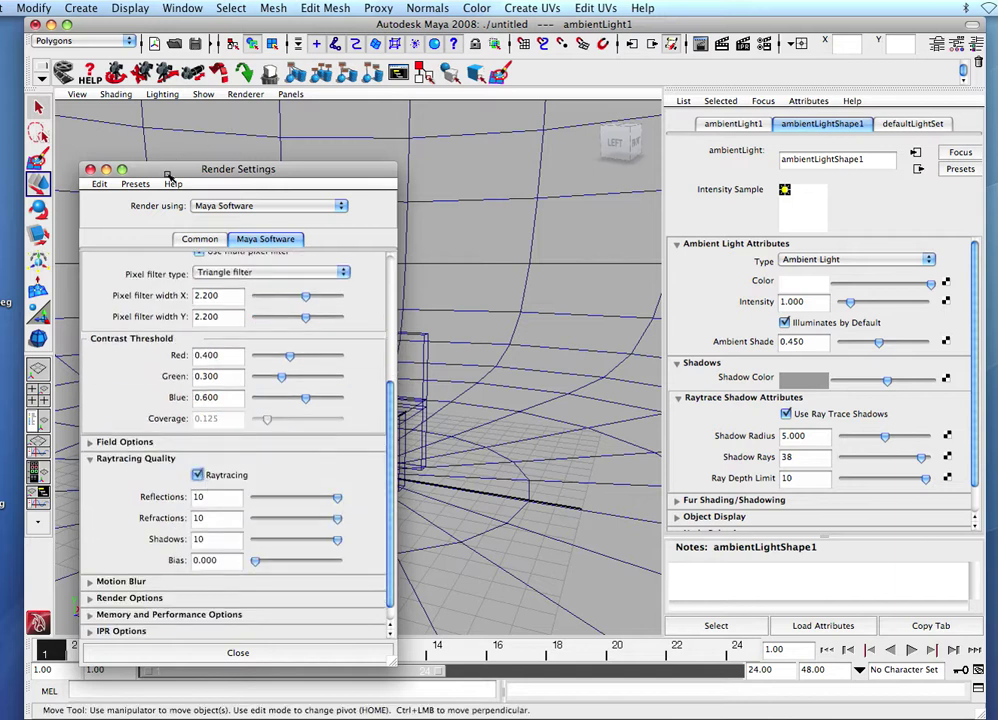
drag(168, 175, 787, 262)
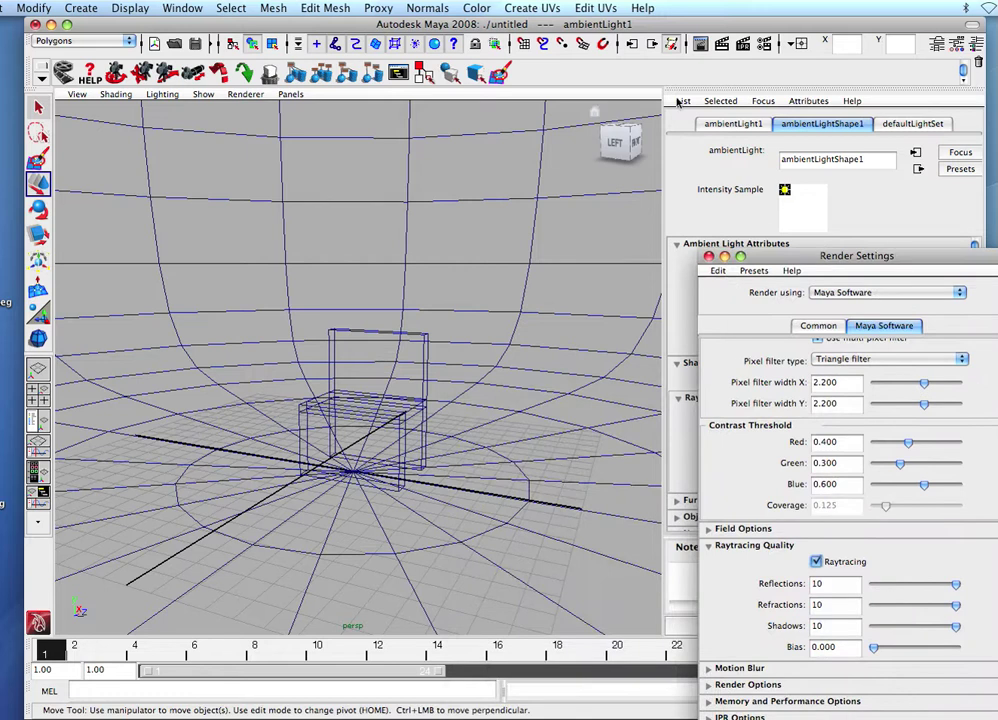
- Render a 640x480 test frame of the chair, close it, then select the backdrop sphere
click(705, 27)
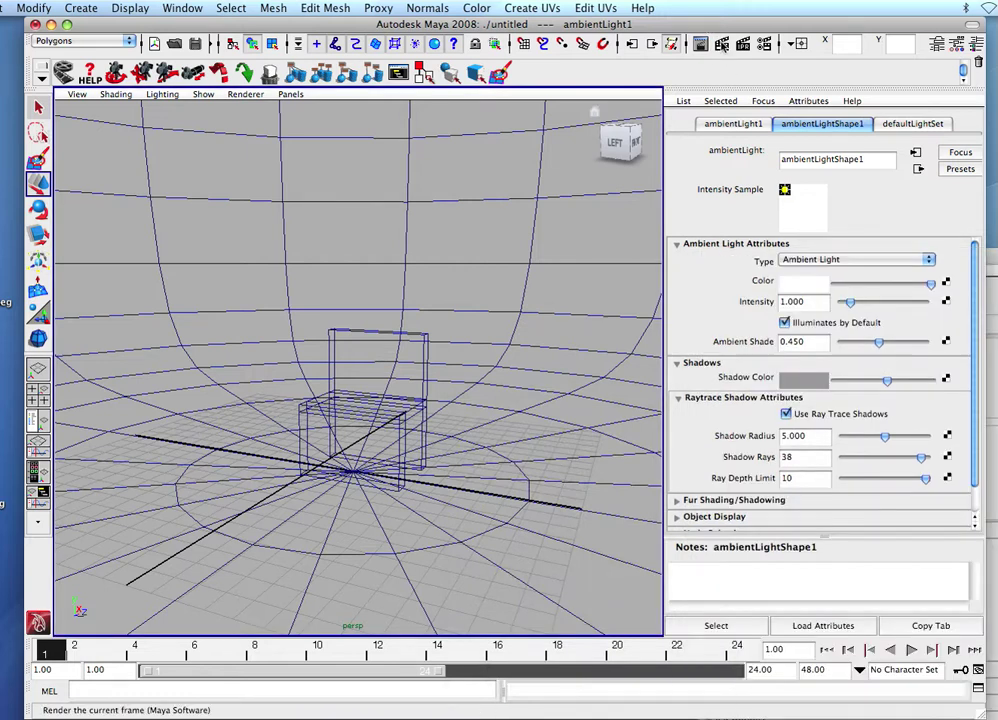
click(721, 45)
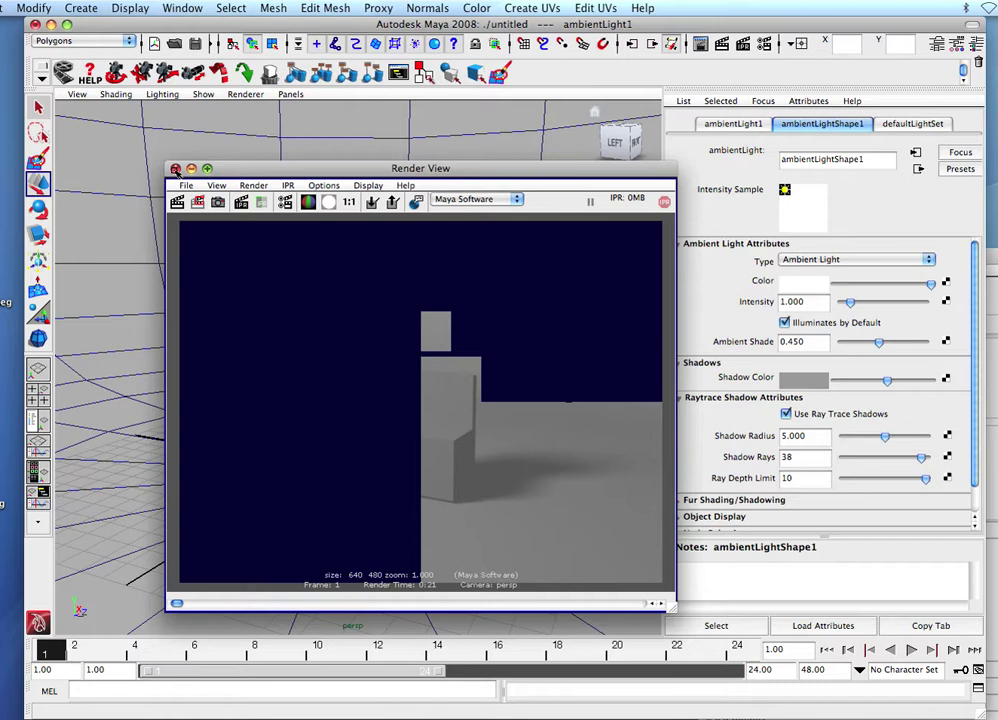
click(175, 168)
click(370, 281)
key(space)
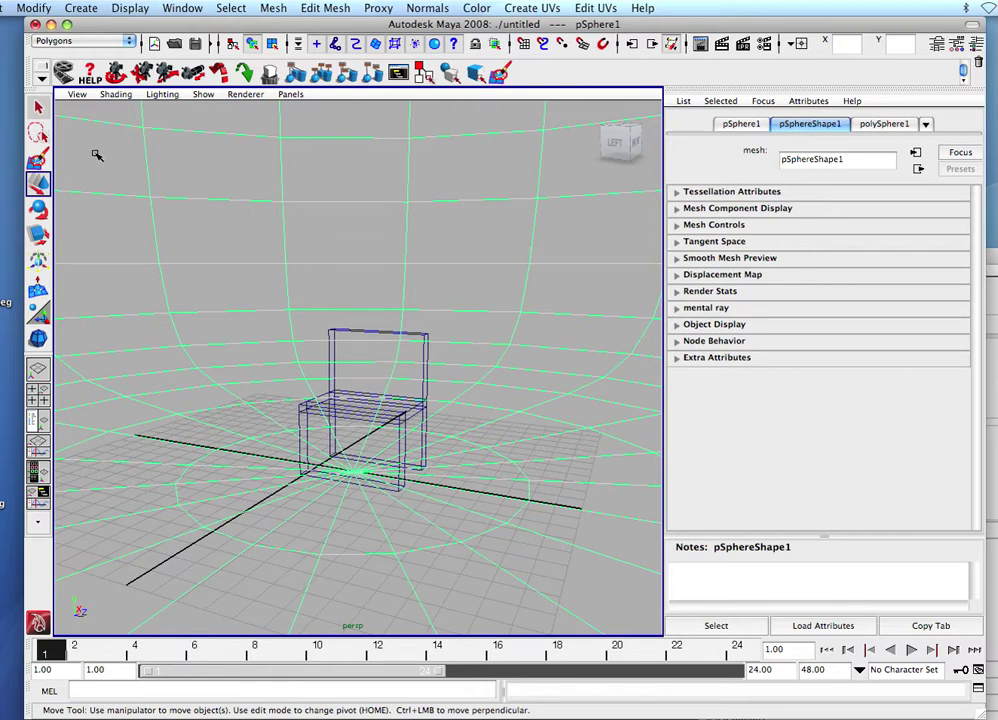
- Switch to the Rendering menu set and give the sphere a new white Lambert material
key(space)
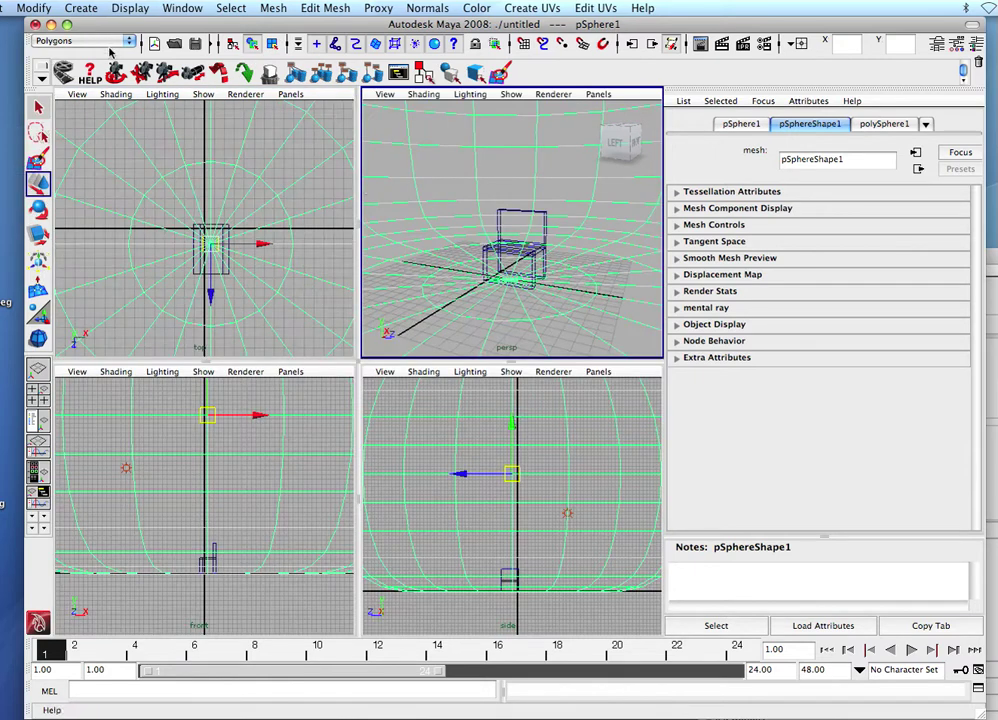
key(space)
click(88, 41)
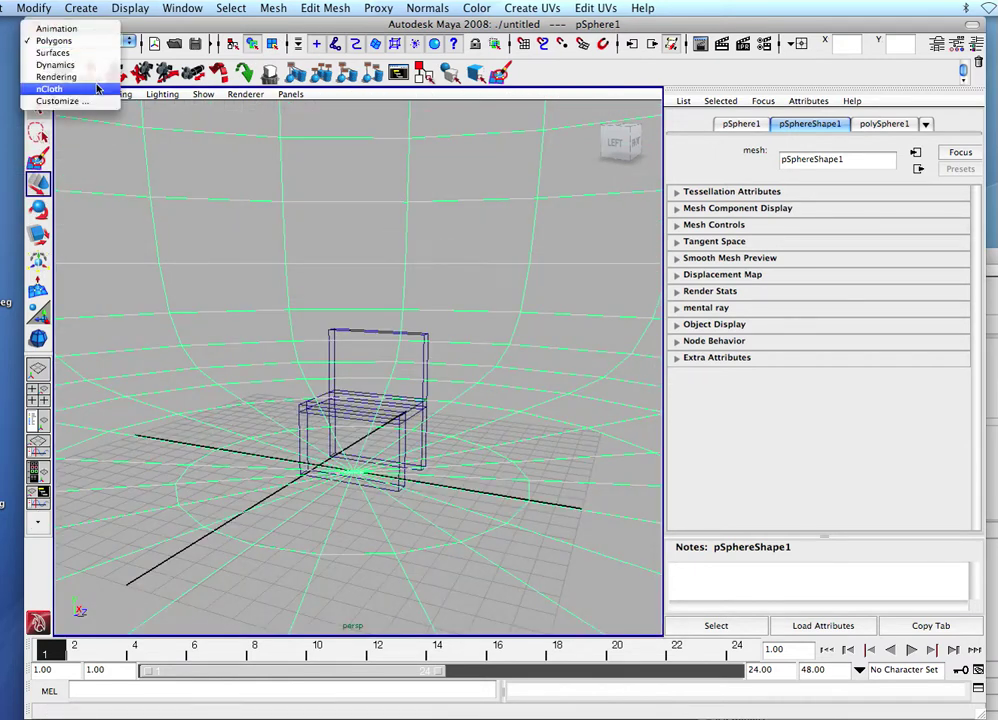
click(60, 76)
key(space)
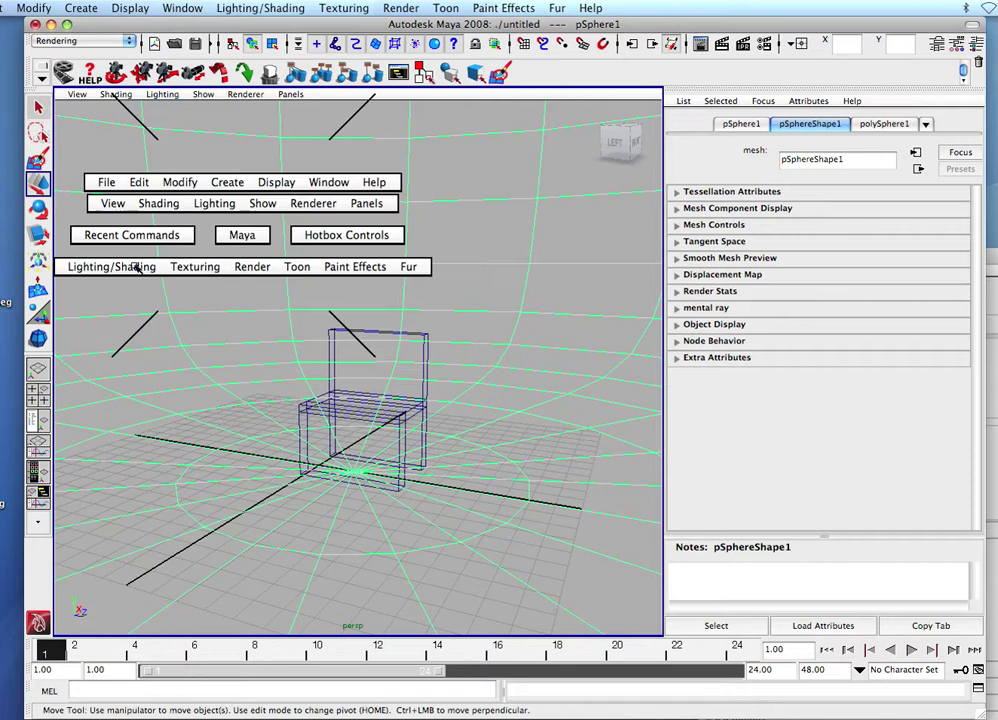
click(137, 268)
mouse_move(225, 308)
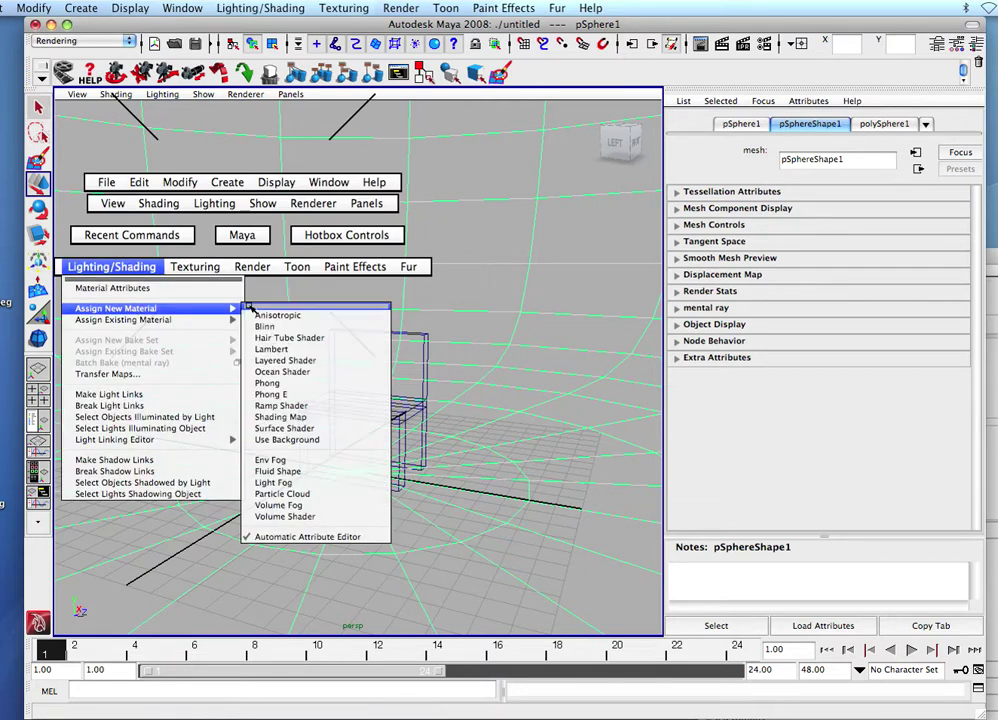
click(352, 348)
click(805, 283)
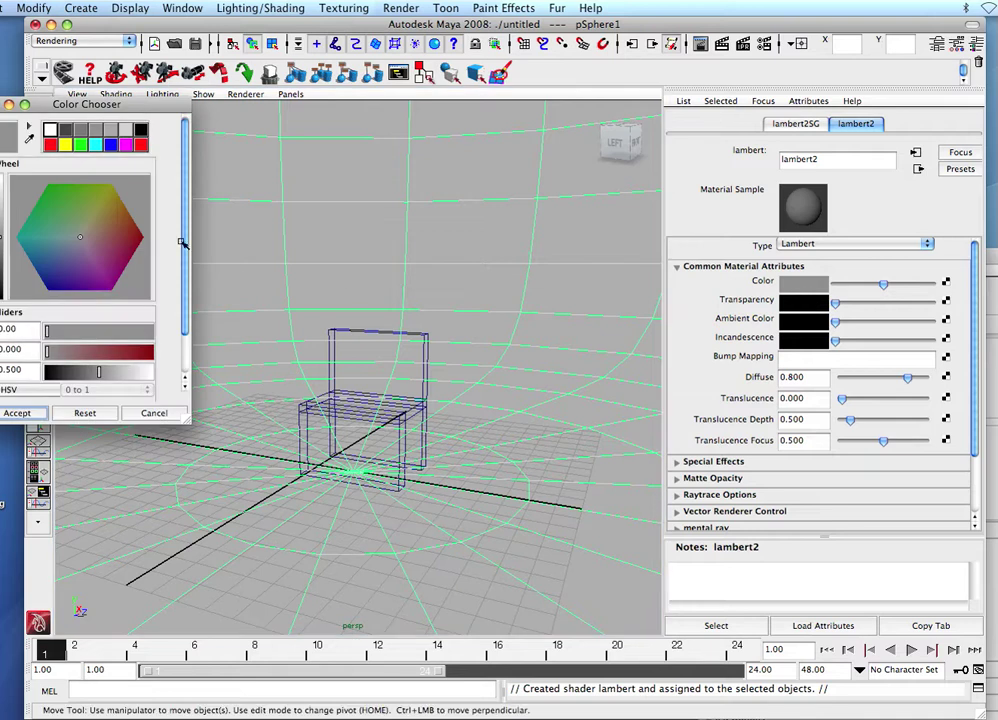
drag(98, 372, 151, 372)
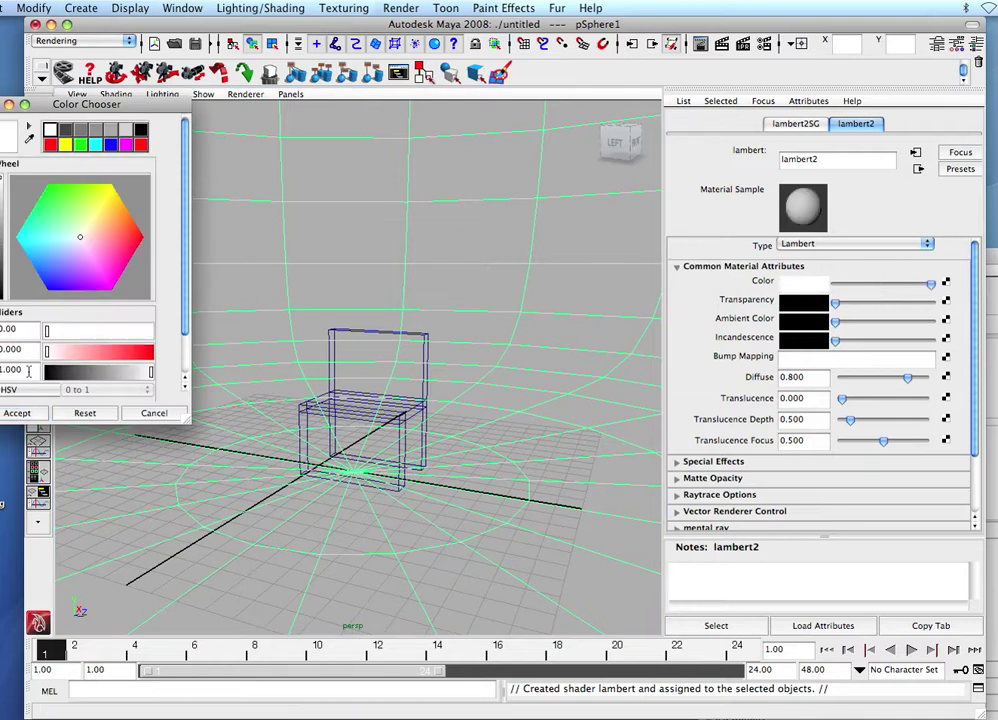
click(33, 419)
- Assign the chair a new purple Lambert material, then deselect it
click(381, 332)
key(space)
click(256, 366)
mouse_move(365, 404)
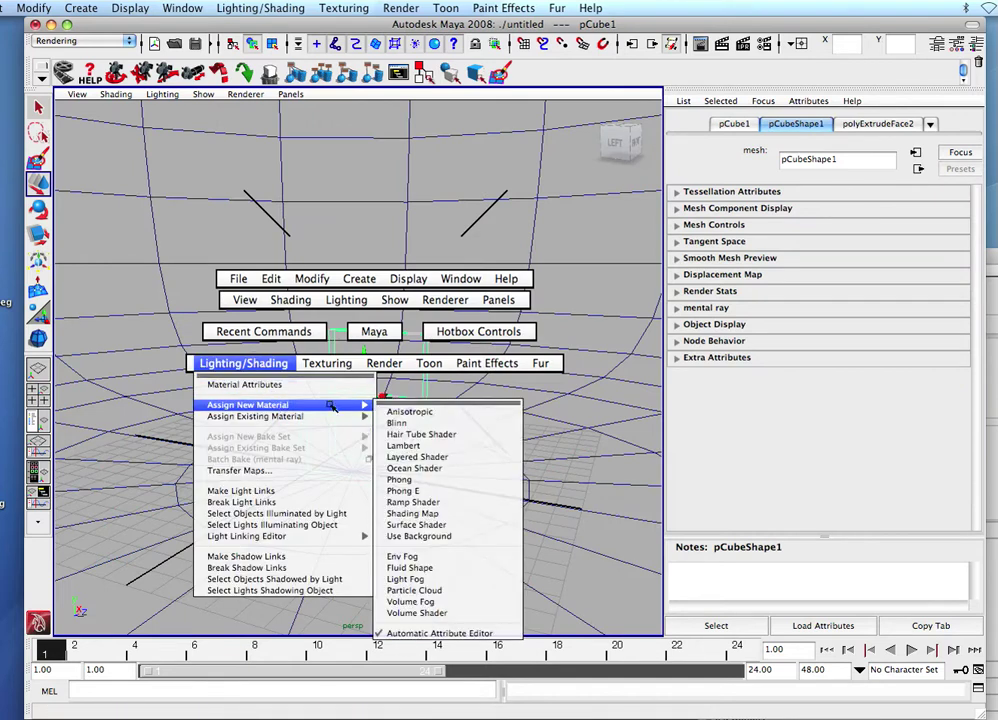
click(466, 445)
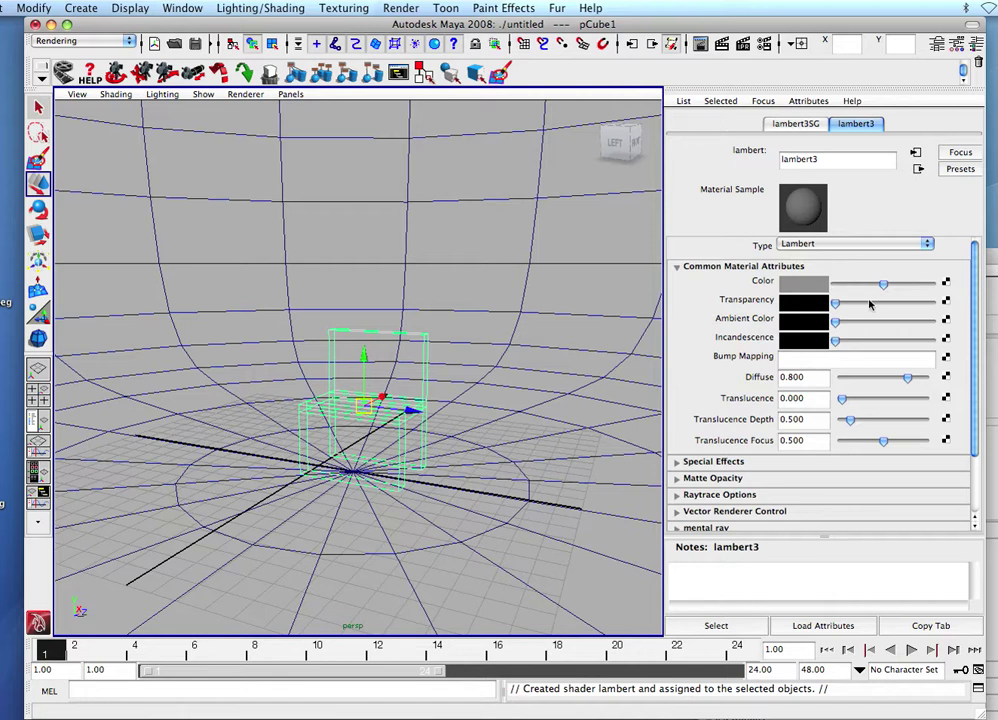
click(810, 290)
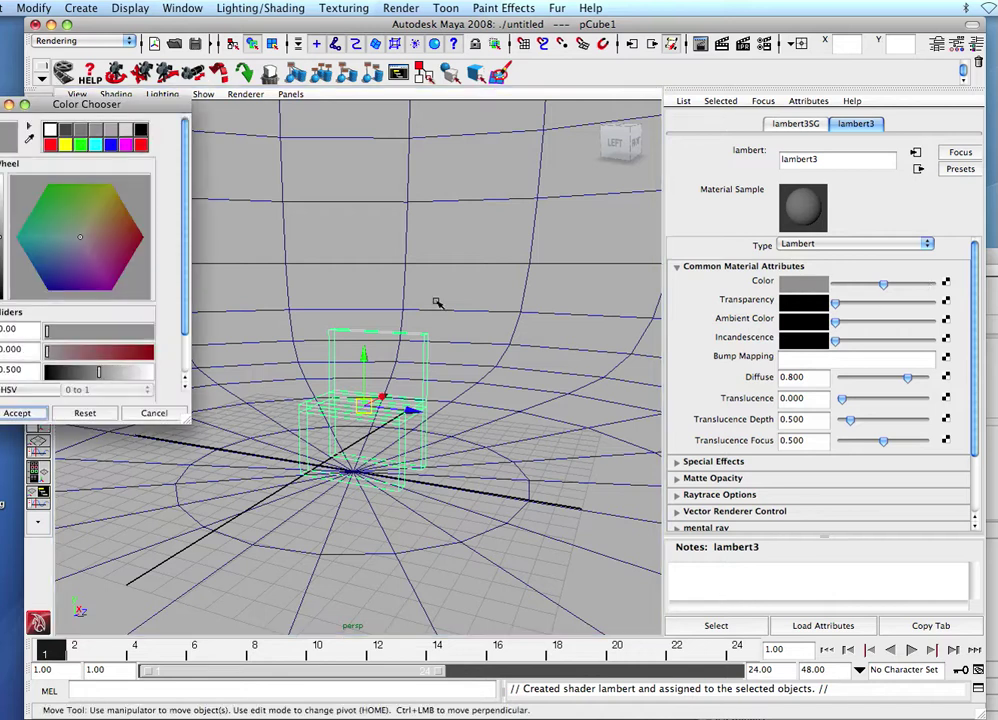
click(86, 282)
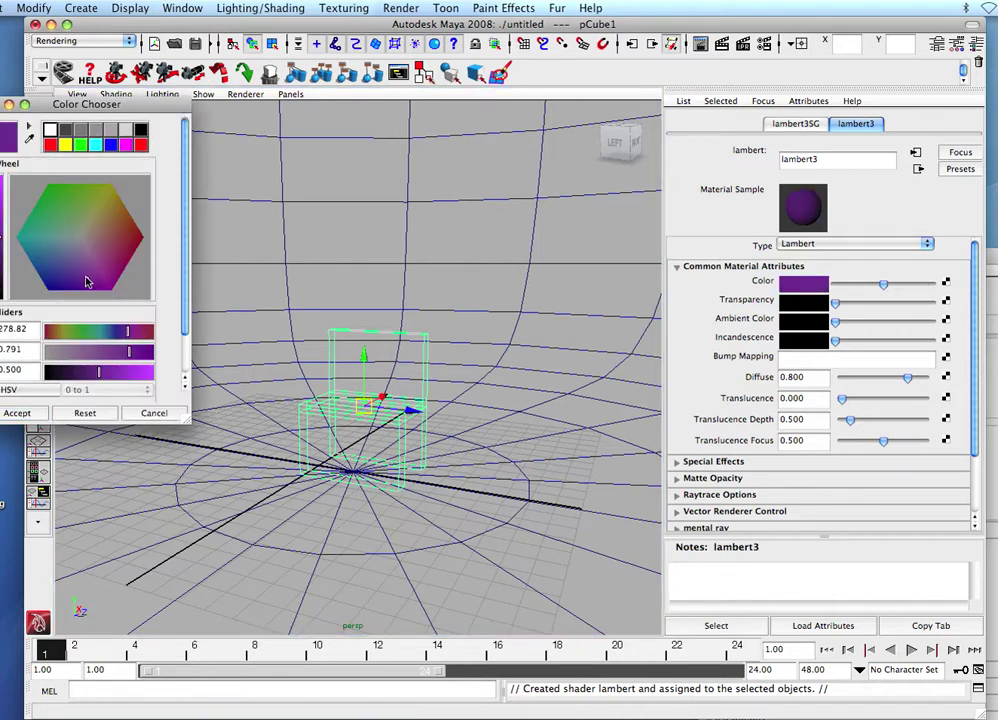
click(17, 413)
click(497, 230)
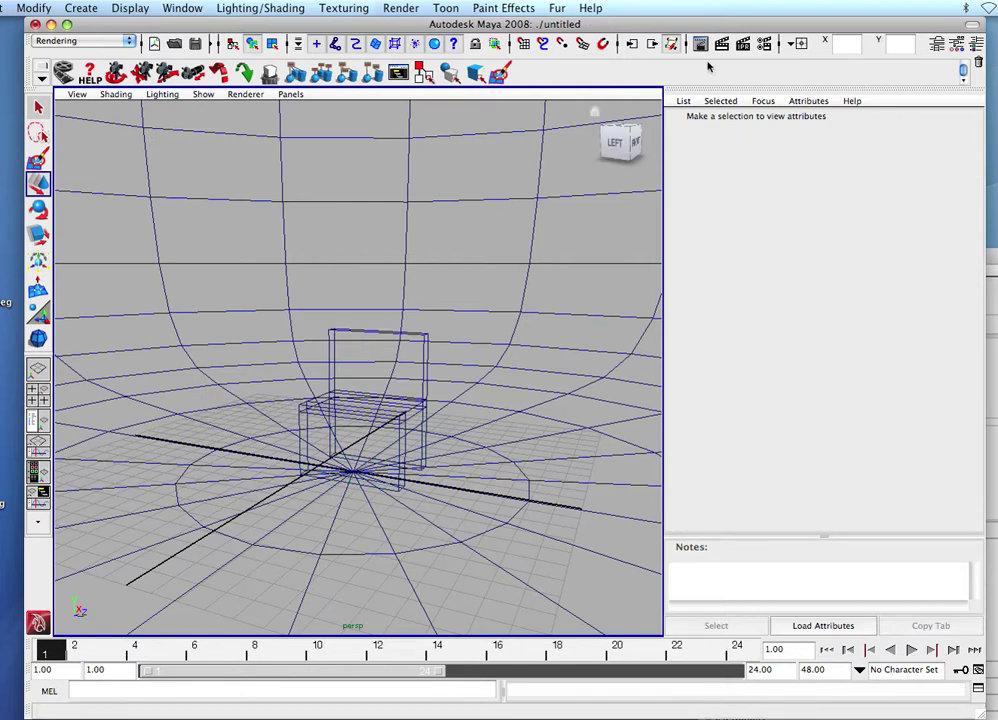
click(563, 43)
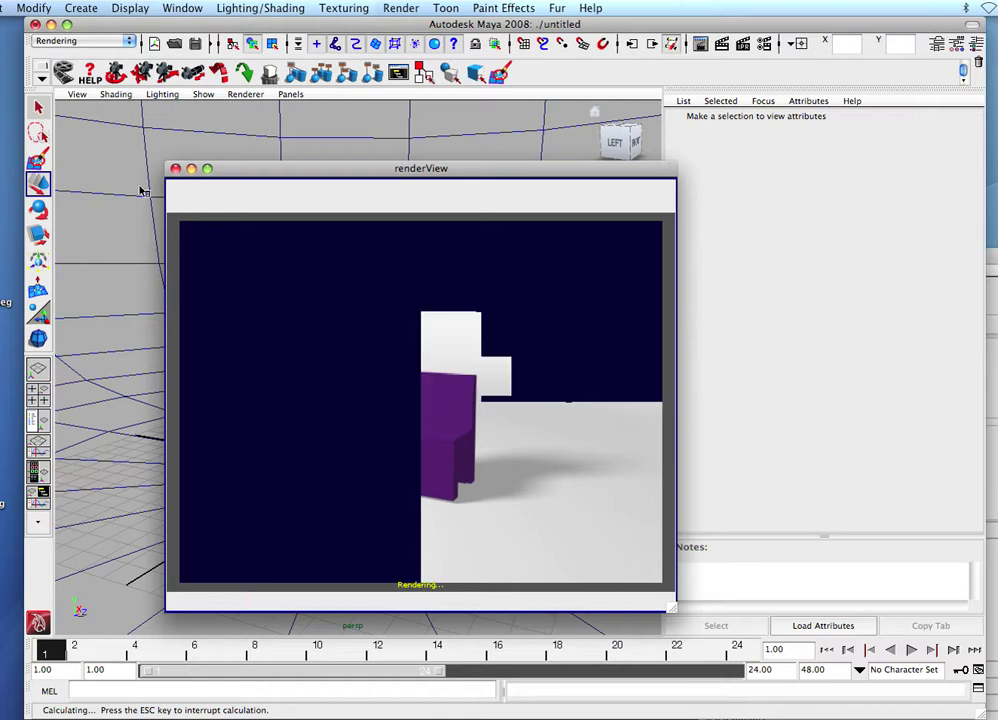
click(176, 169)
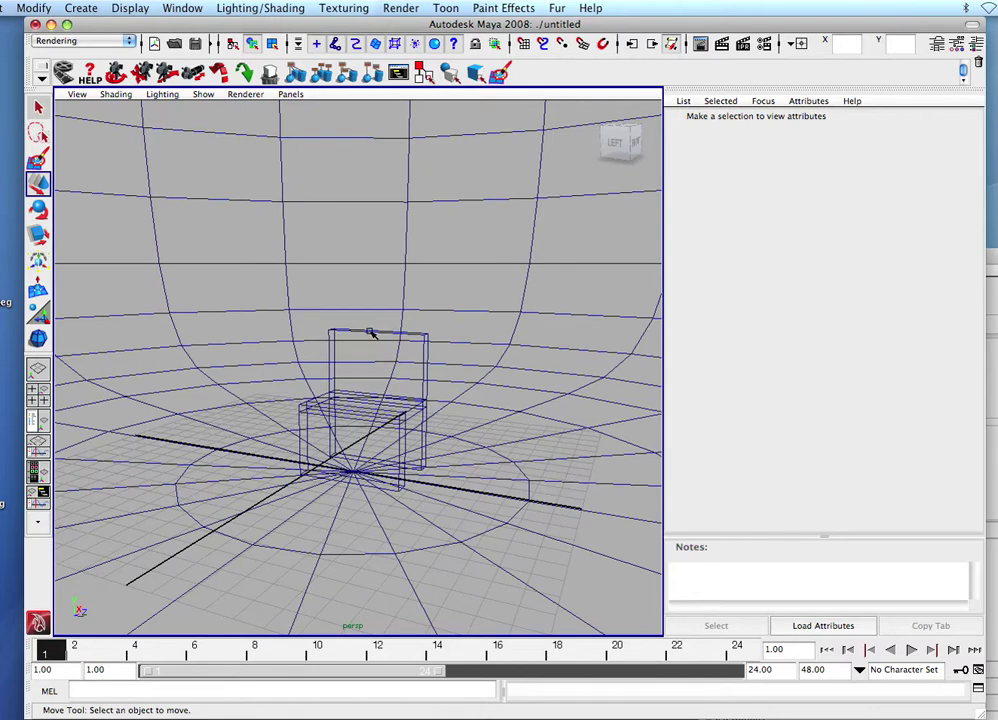
- Set the playback end time to 200 frames and select the chair for rotation
click(371, 334)
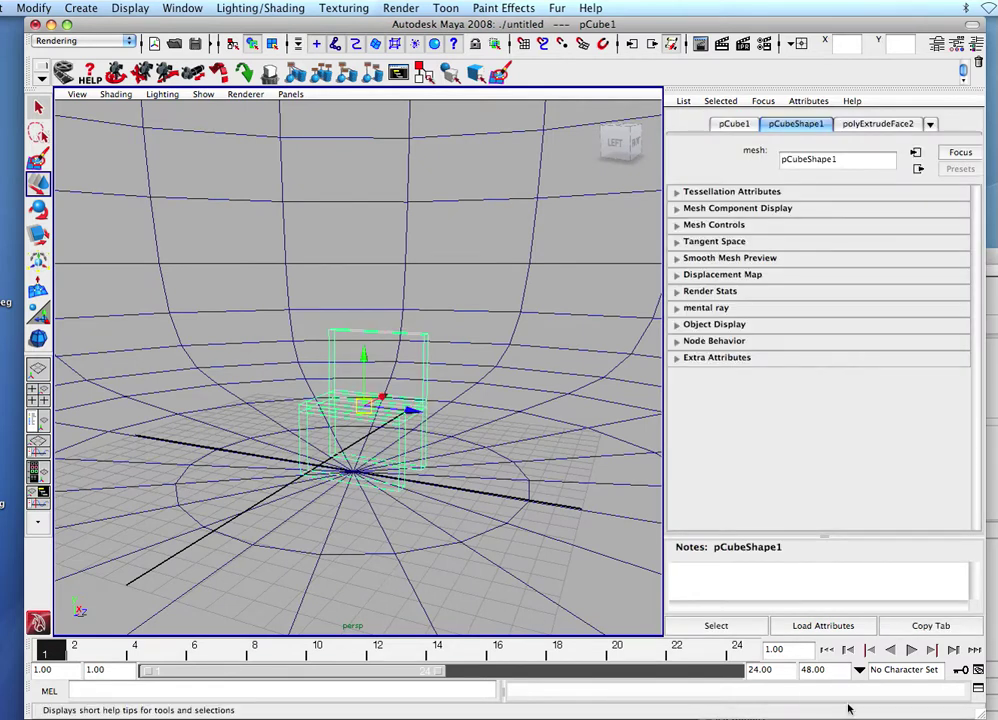
text(200)
key(Return)
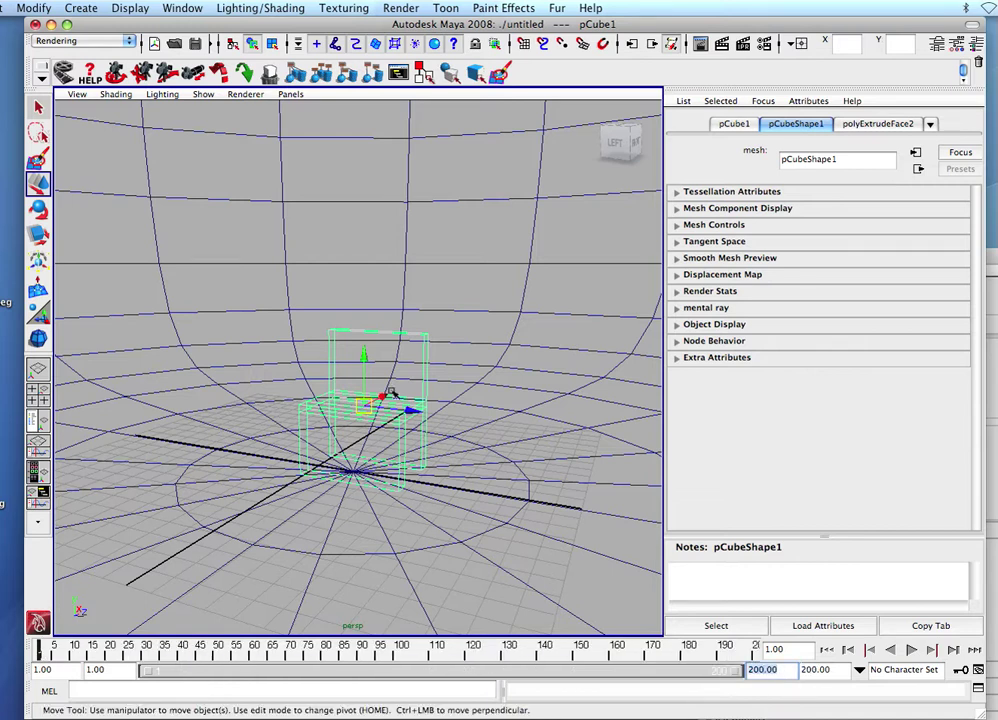
click(456, 277)
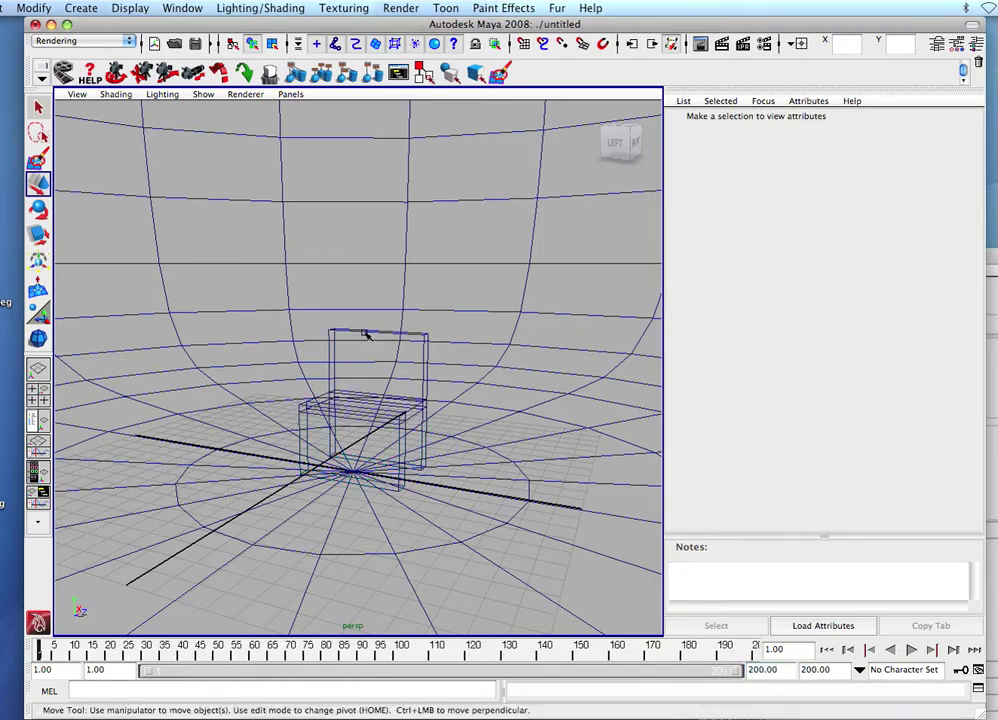
click(365, 333)
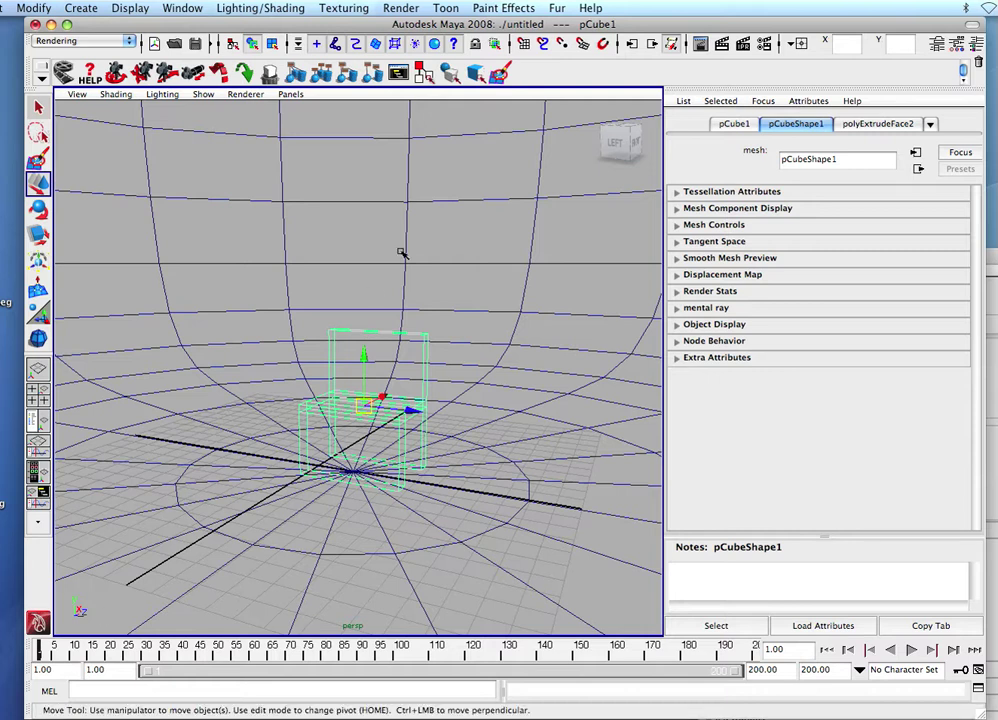
key(e)
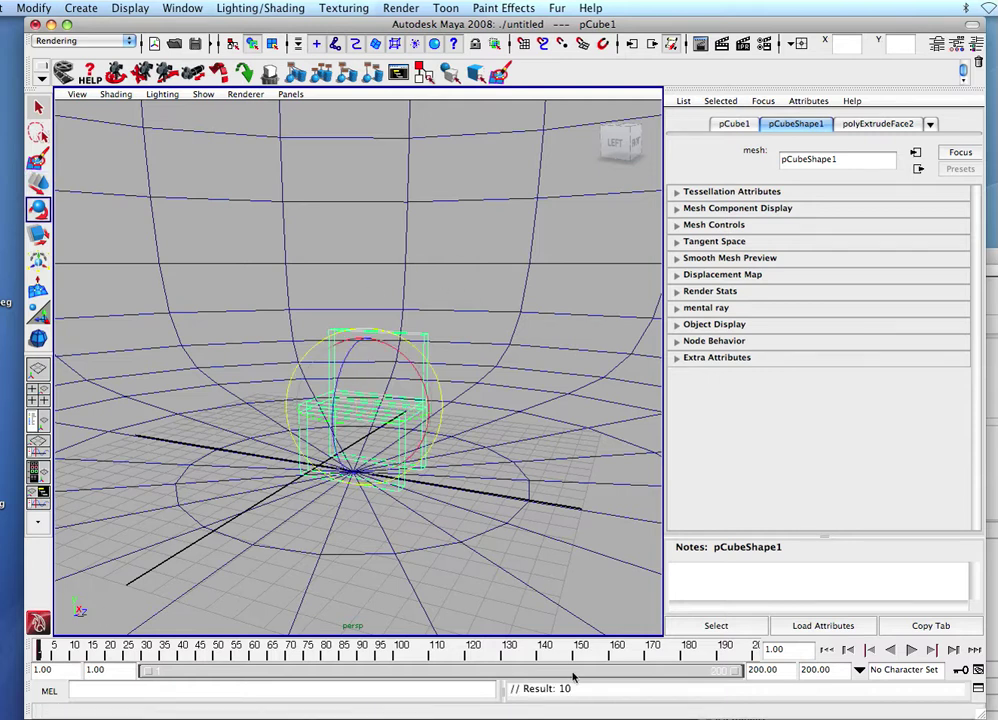
- At frame 200, spin the chair around its Y axis, preview playback, and return to frame 1
drag(575, 650, 755, 650)
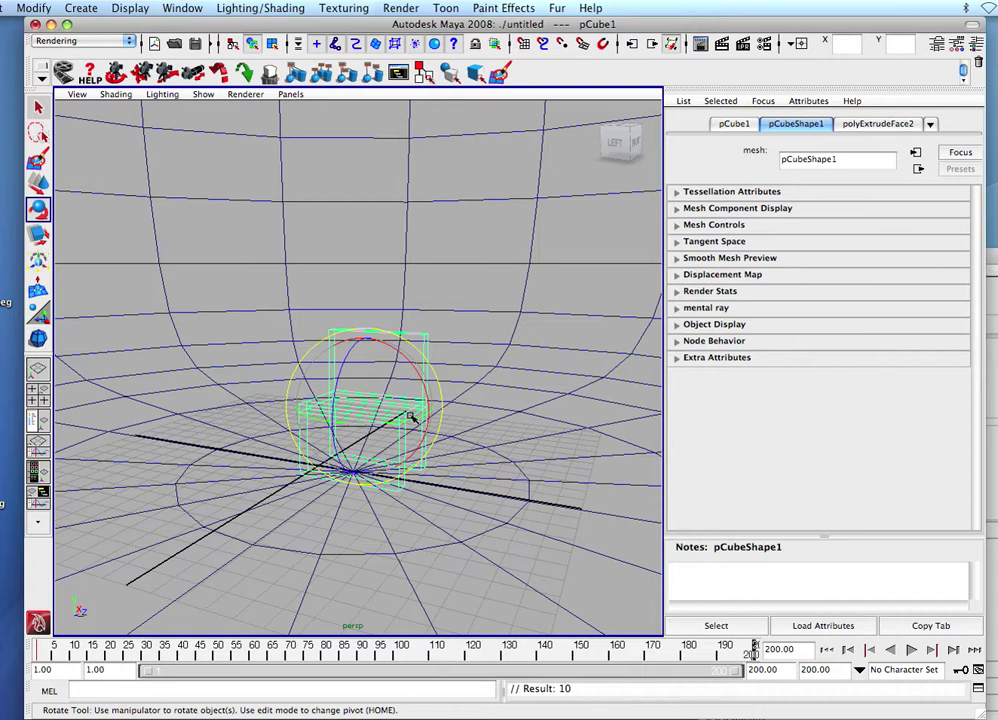
drag(412, 416, 274, 417)
drag(419, 412, 220, 426)
drag(419, 419, 280, 428)
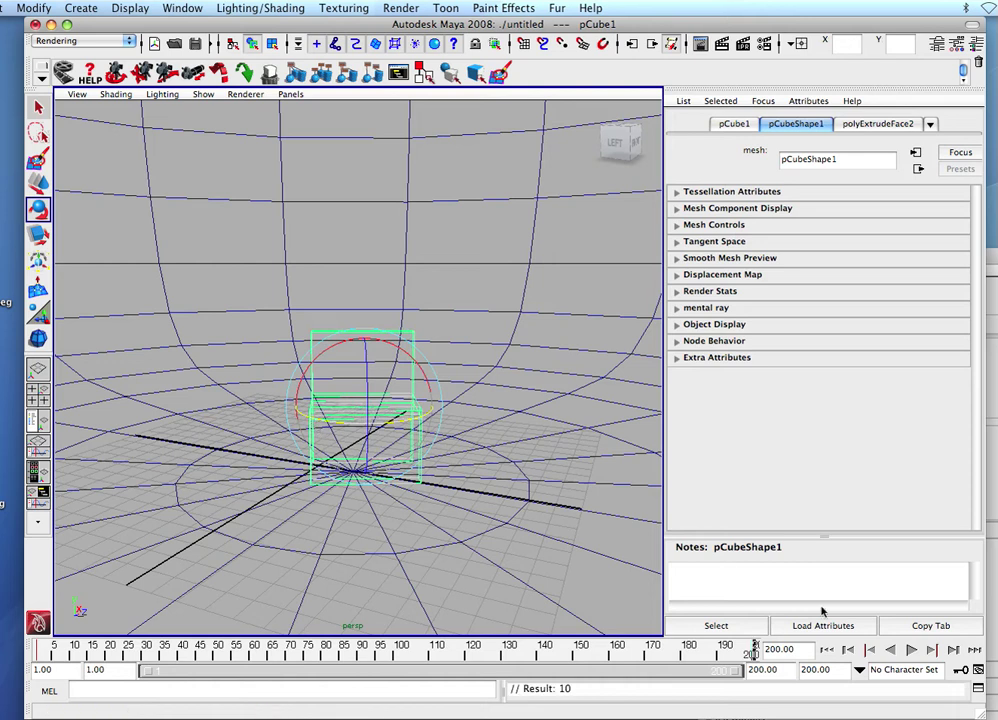
click(912, 650)
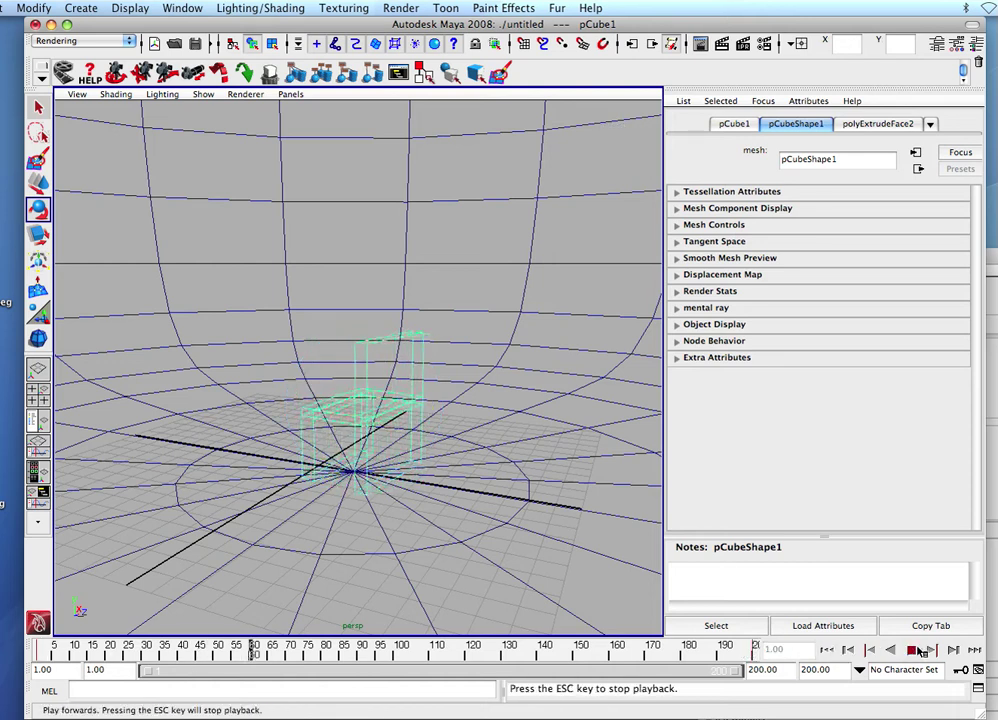
click(918, 650)
click(826, 650)
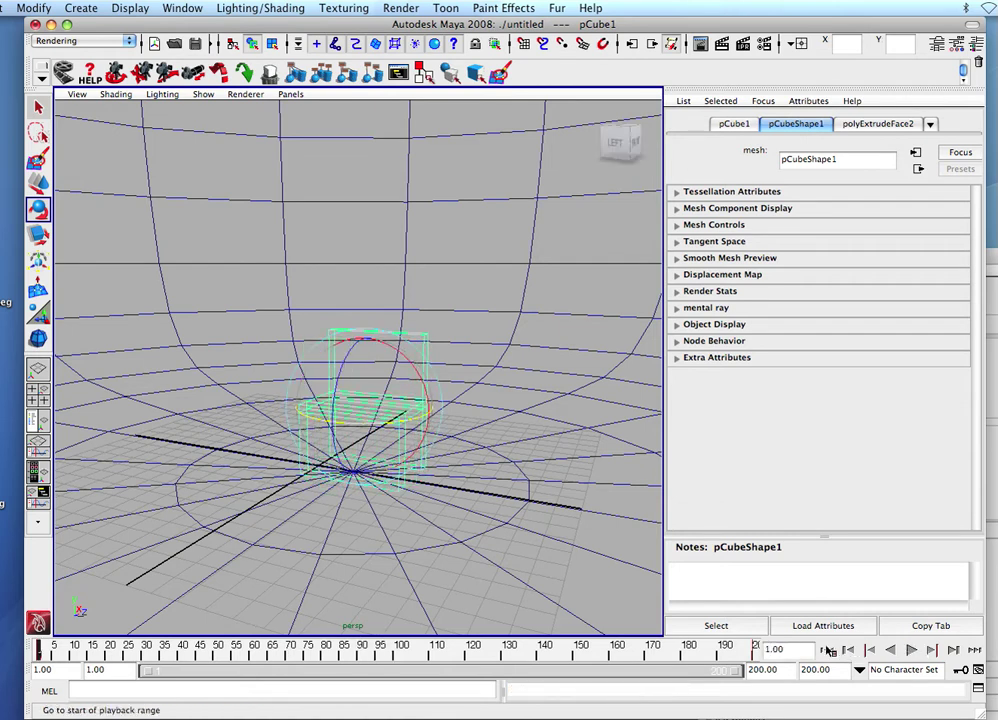
- Set the image size preset to HD 720 (1280x720), keeping persp as the camera
click(766, 45)
drag(789, 256, 204, 131)
drag(422, 360, 422, 233)
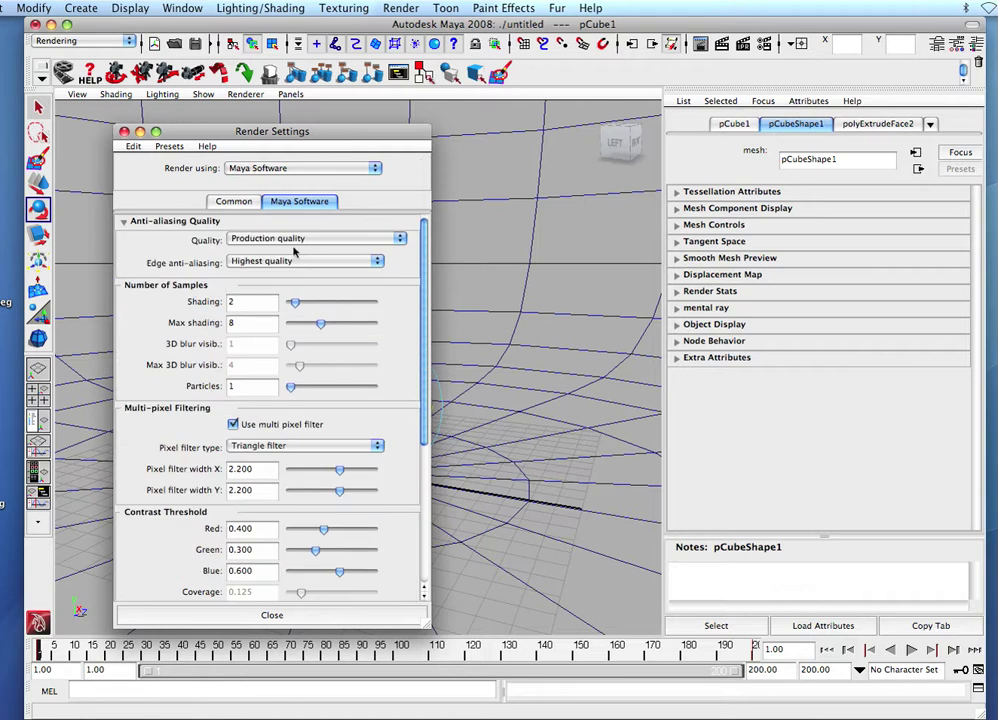
click(236, 201)
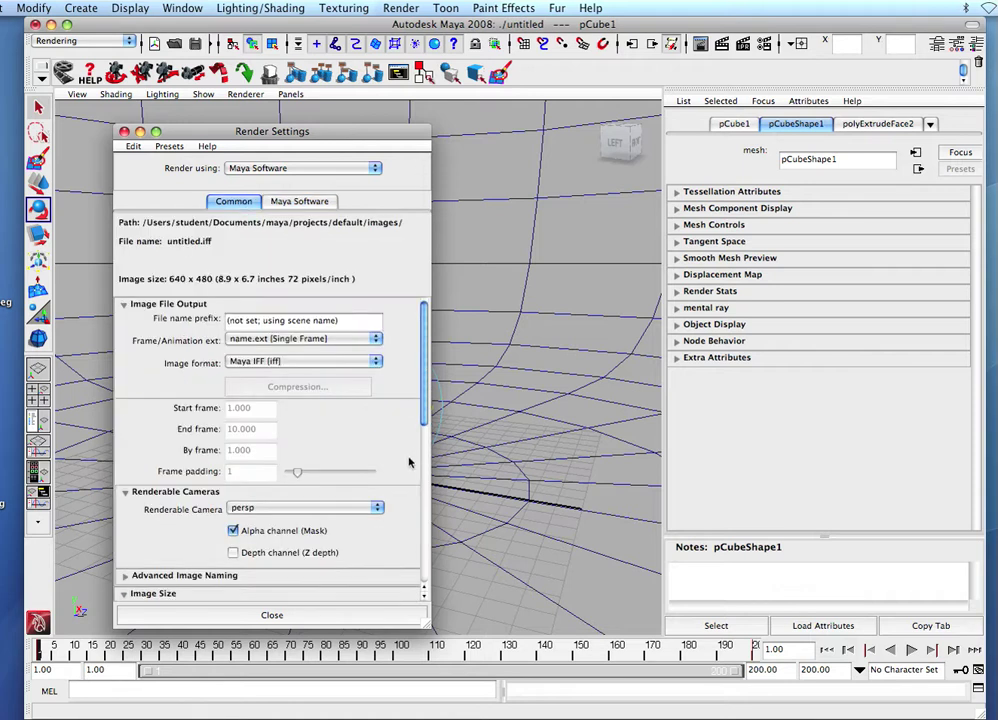
scroll(408, 462, down, 5)
click(372, 466)
click(345, 574)
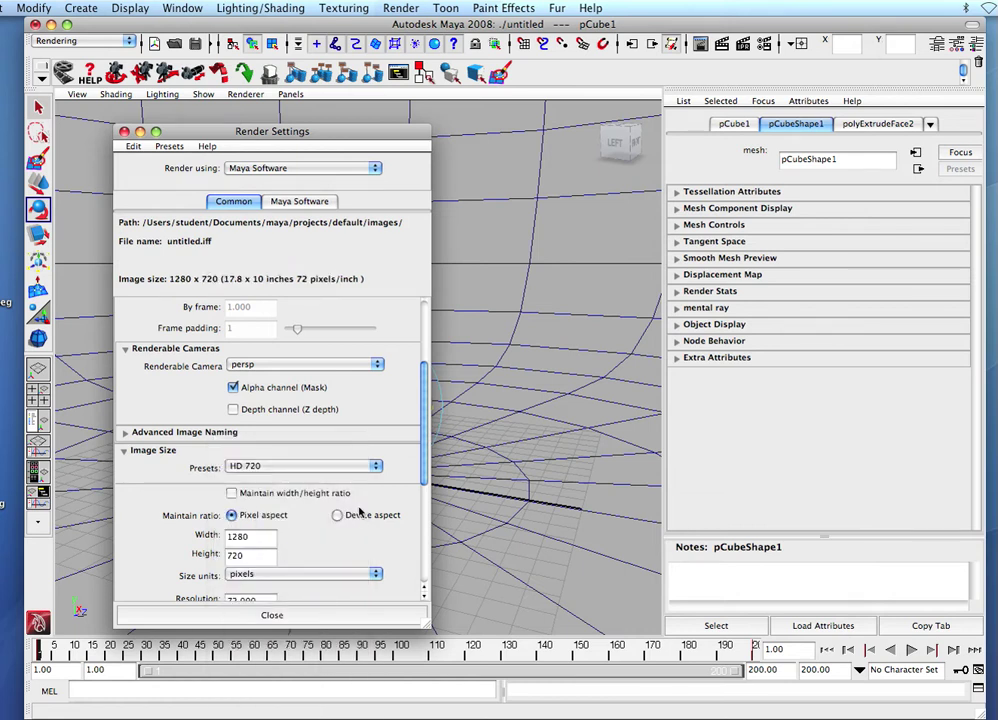
click(300, 366)
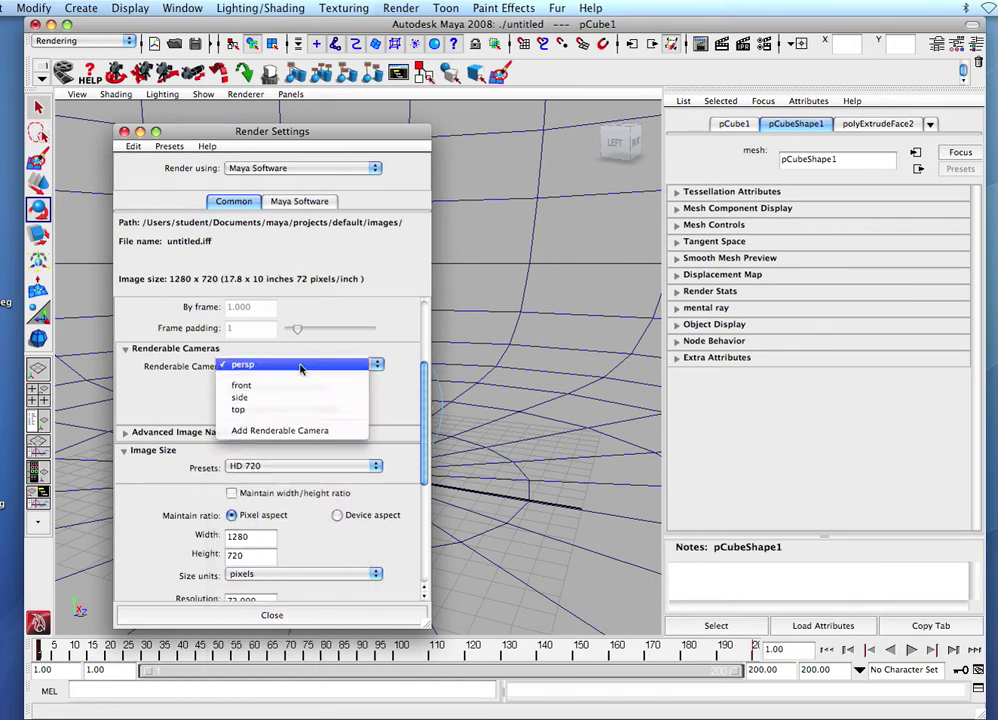
click(300, 366)
- Use name_#.ext frame naming, Tiff image format, and end frame 200
scroll(339, 408, up, 5)
click(338, 343)
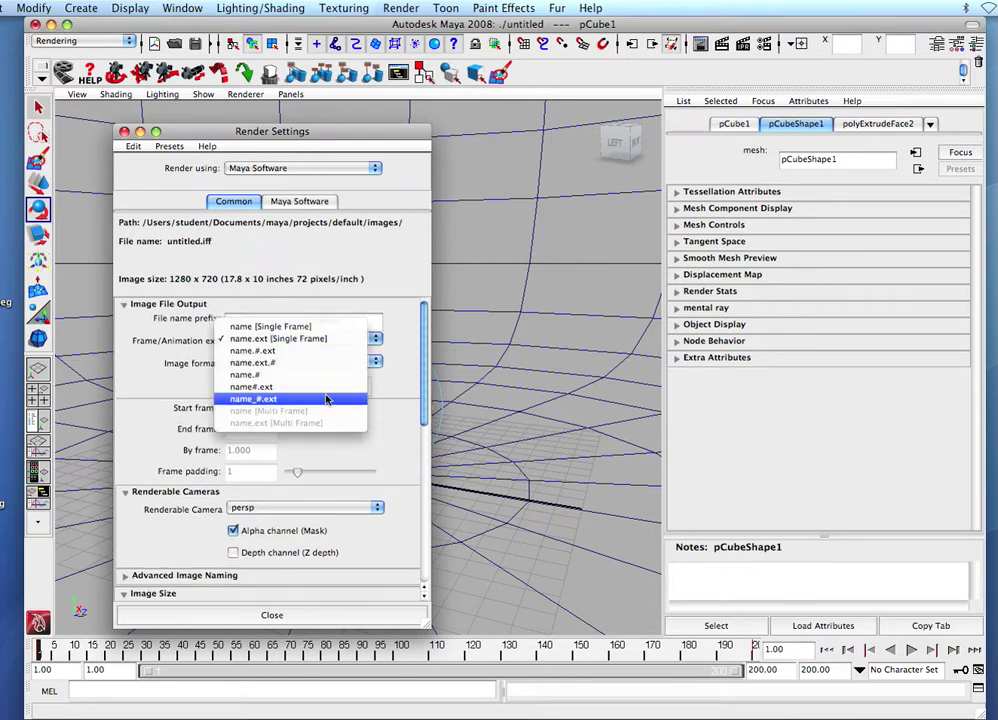
click(326, 399)
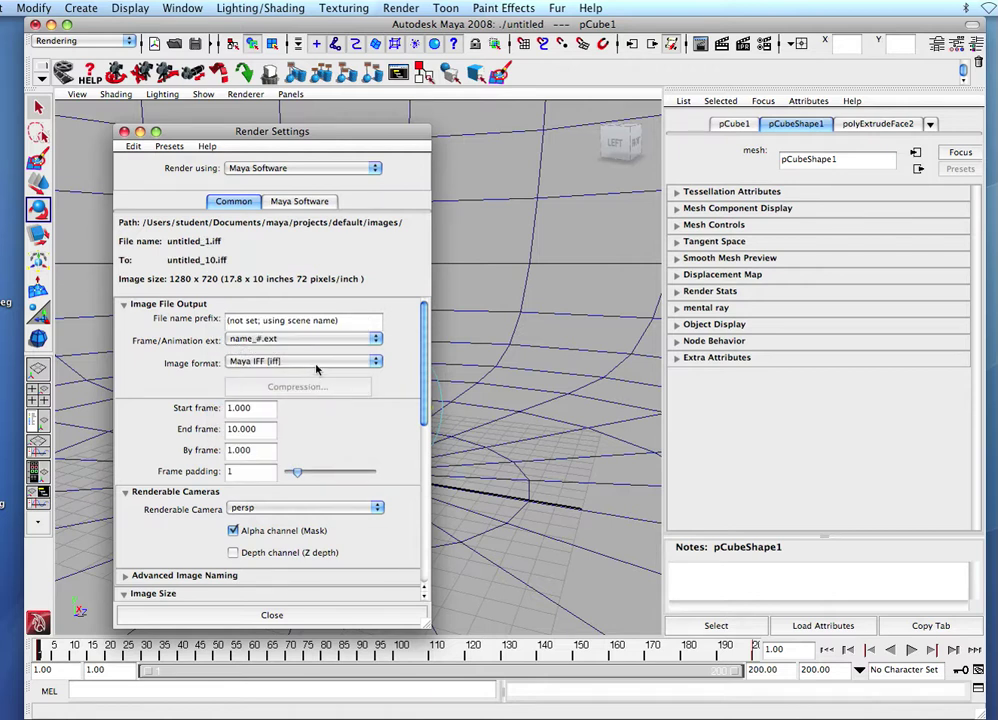
click(317, 367)
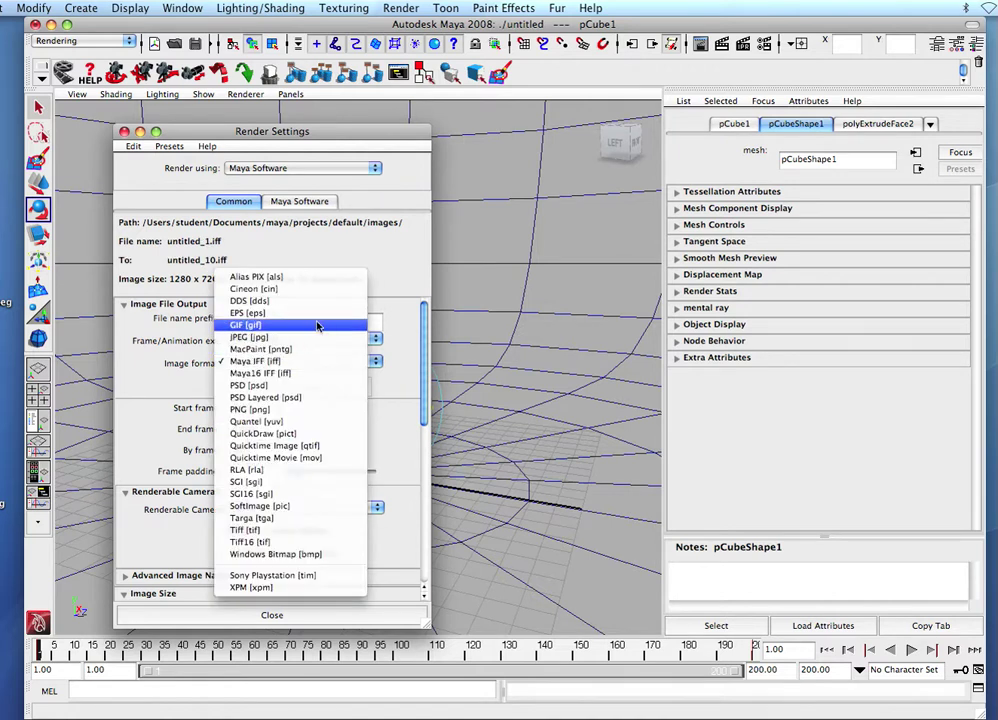
click(324, 531)
click(250, 408)
click(258, 429)
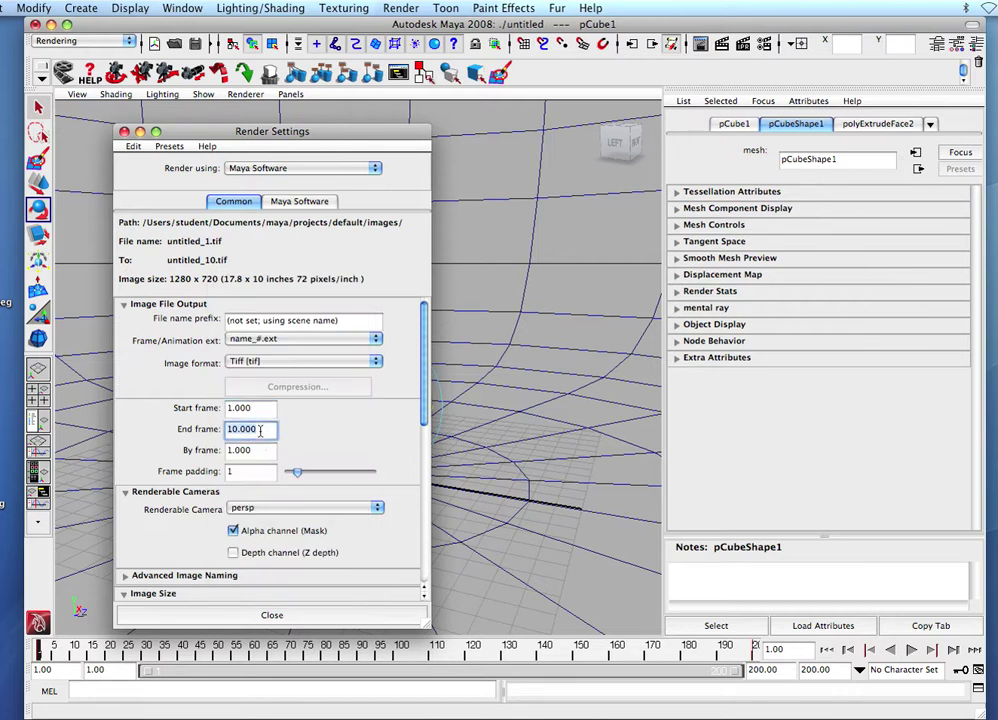
text(200)
key(Return)
- Review the Maya Software quality settings
scroll(339, 428, down, 10)
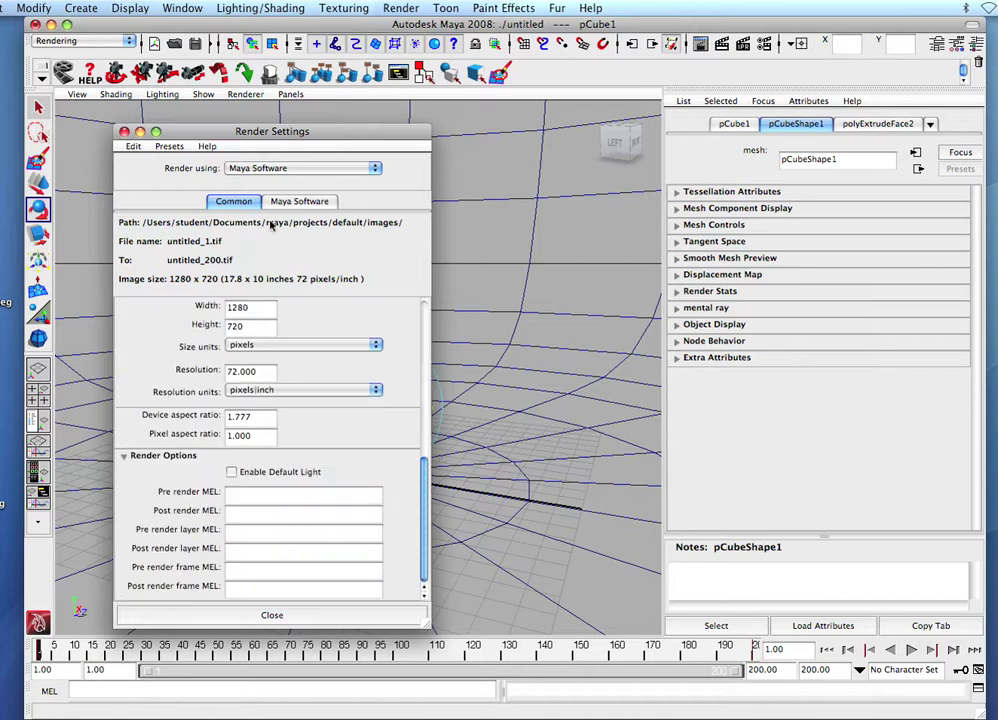
click(300, 201)
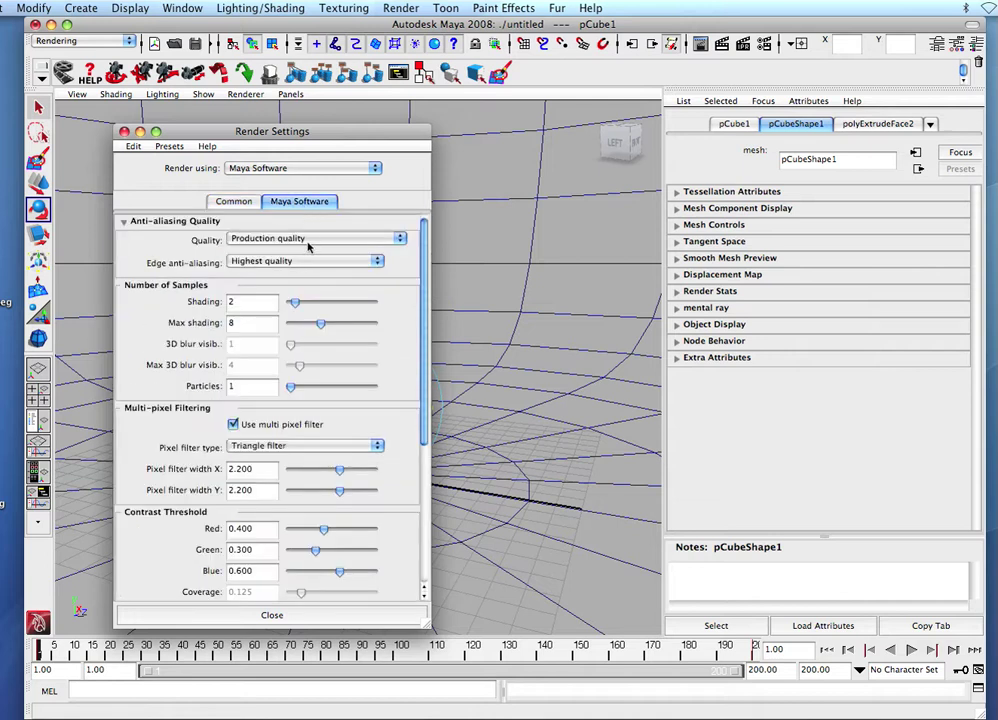
scroll(296, 505, down, 5)
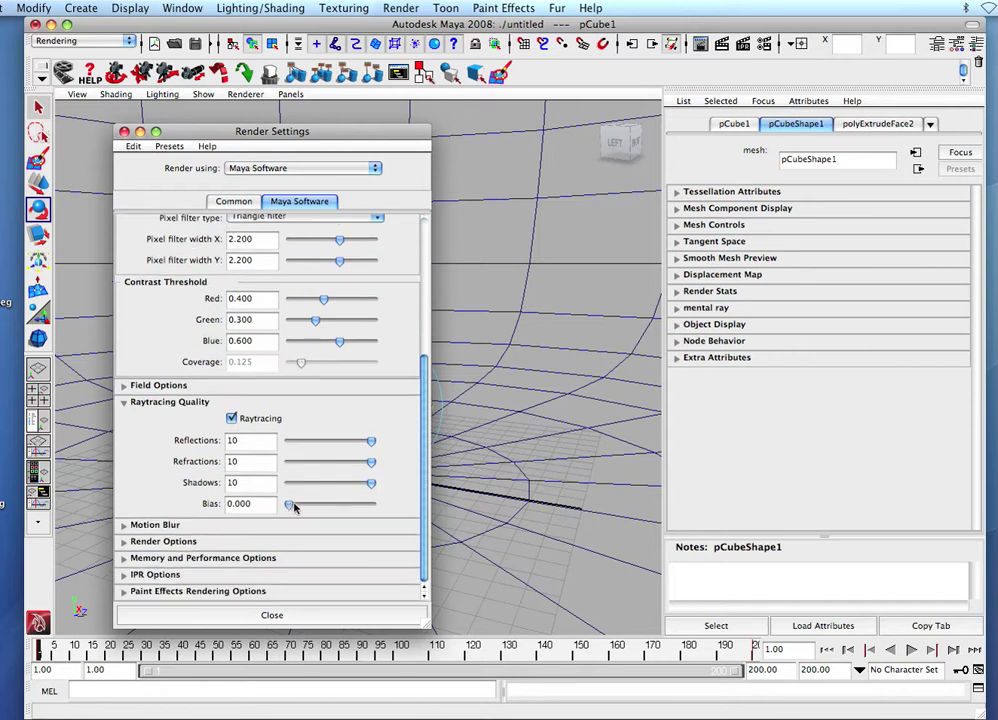
scroll(270, 482, up, 5)
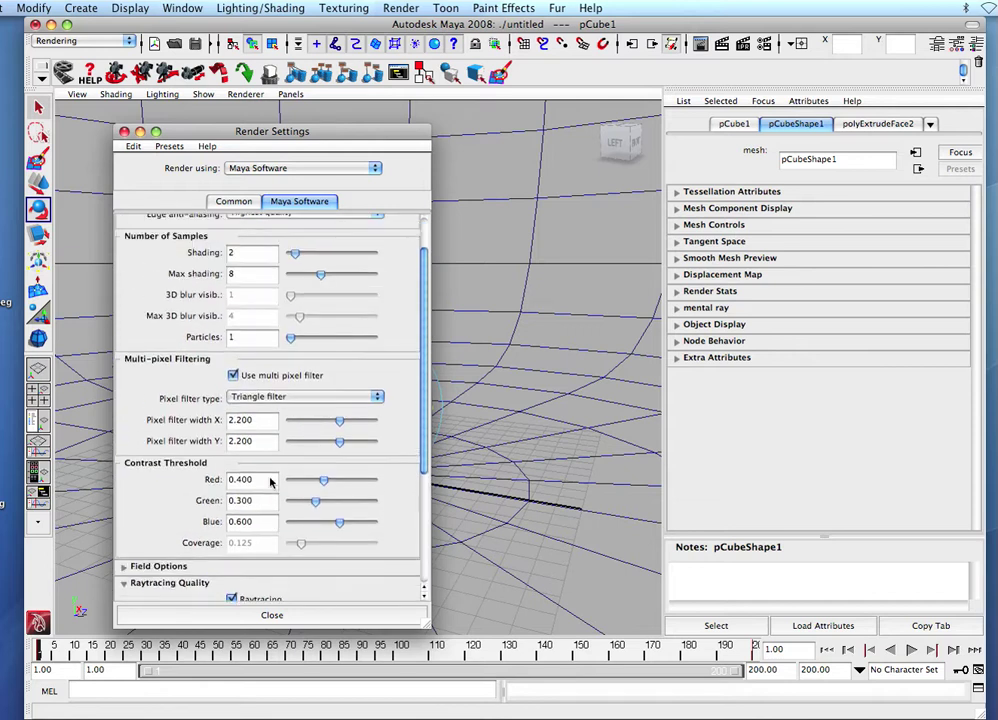
scroll(270, 482, down, 3)
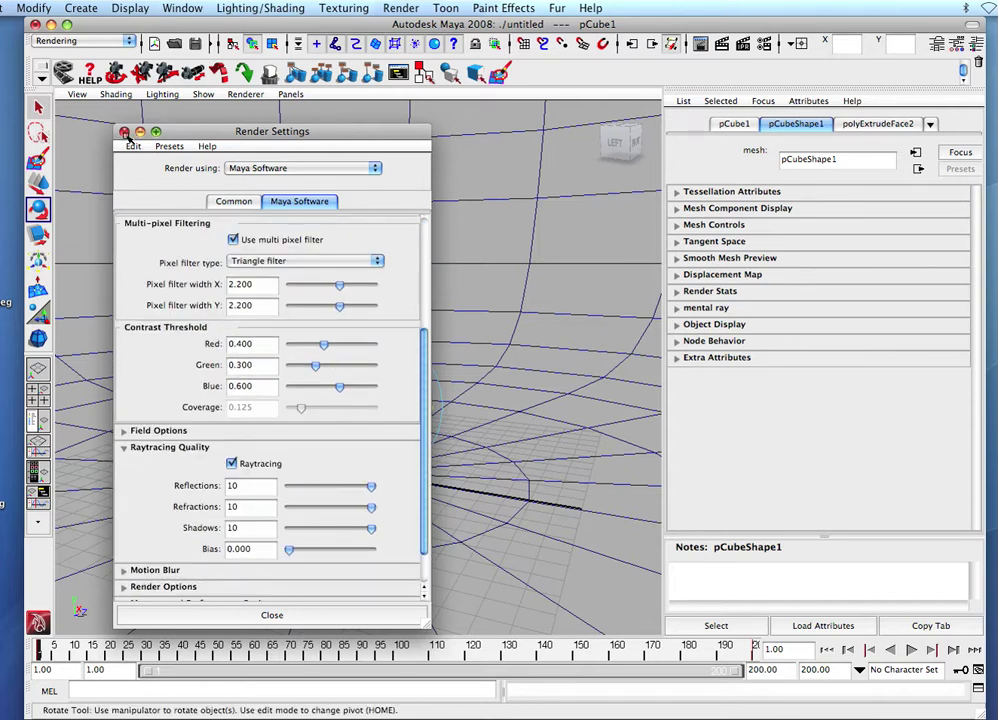
- Close Render Settings, deselect the chair, and launch Render > Batch Render for the 200 frames
click(122, 132)
click(2, 7)
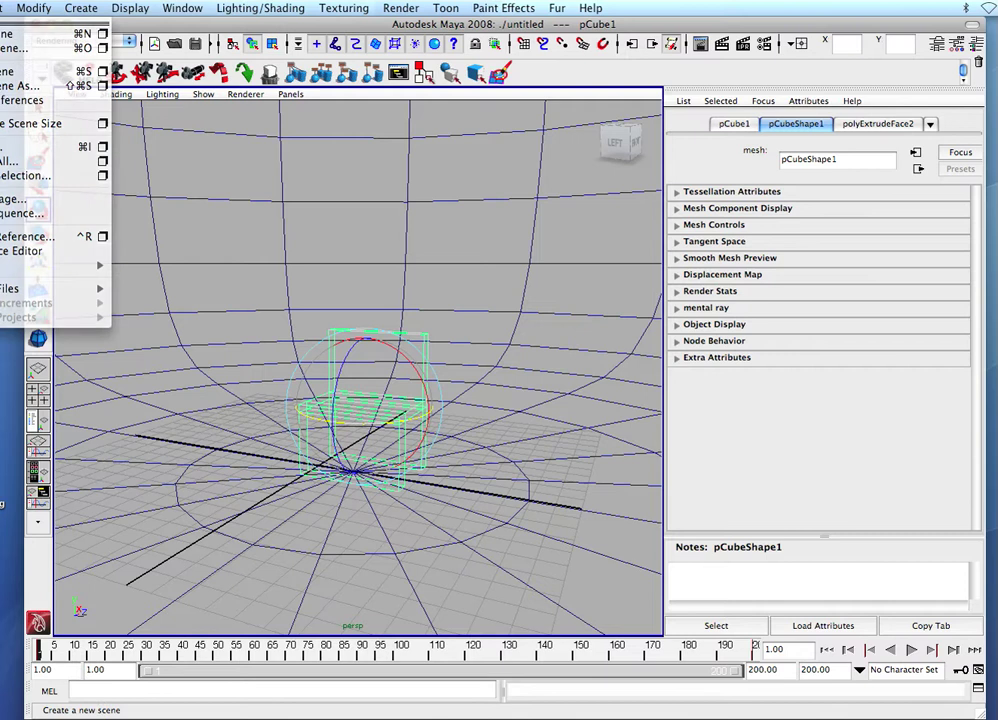
key(Escape)
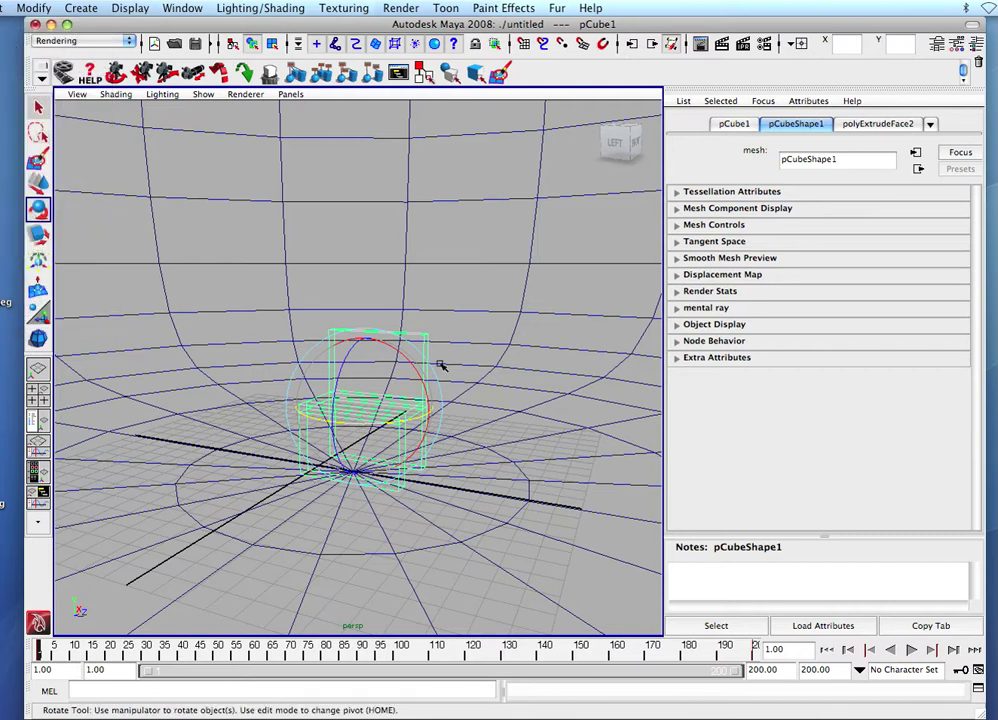
click(350, 270)
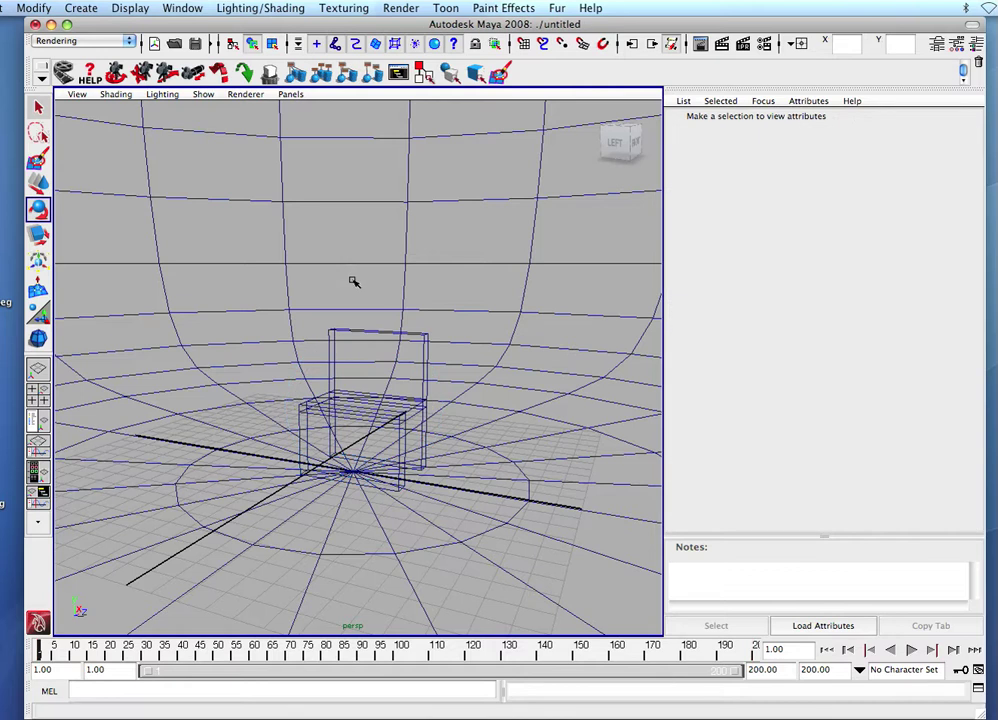
key(space)
click(365, 312)
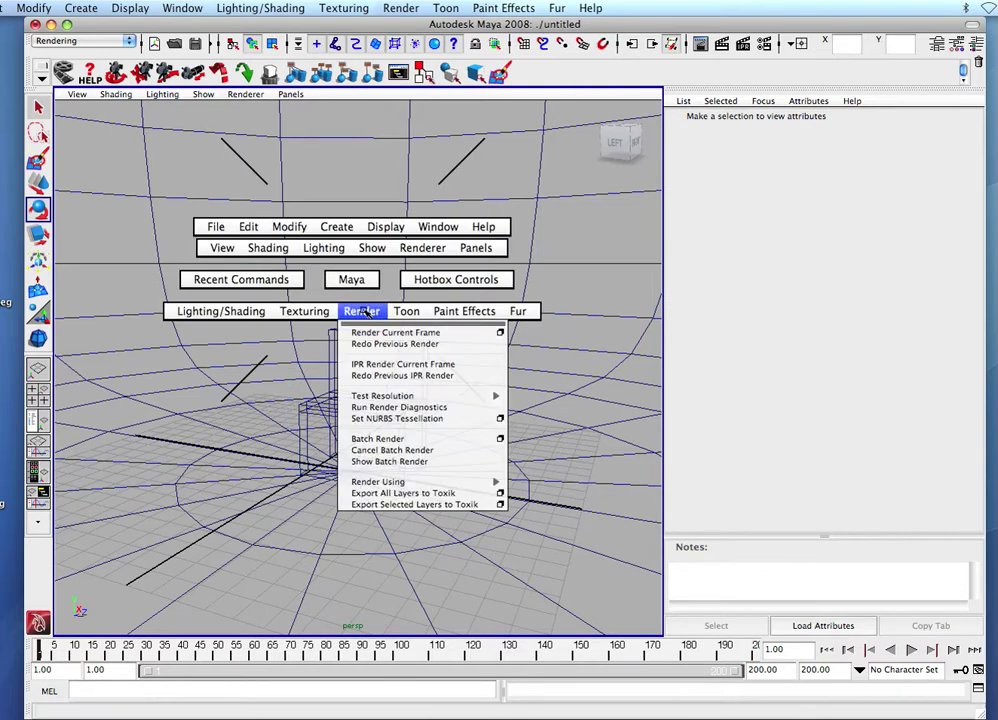
click(410, 441)
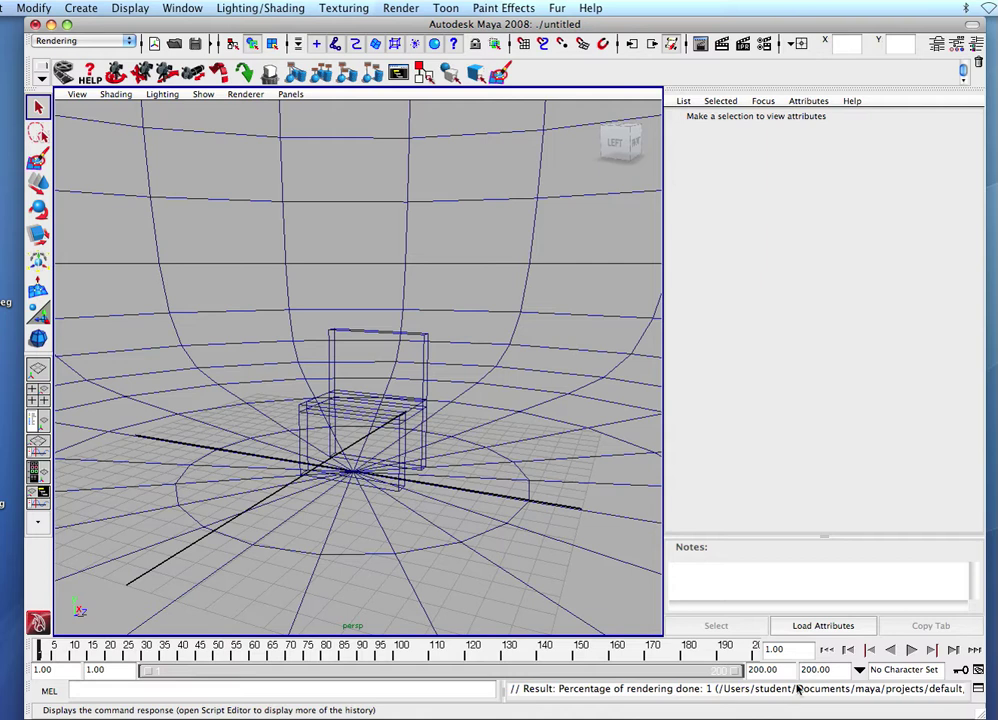
- Open the Script Editor, center it, and enlarge it to watch untitled_1.tif render progress
click(979, 690)
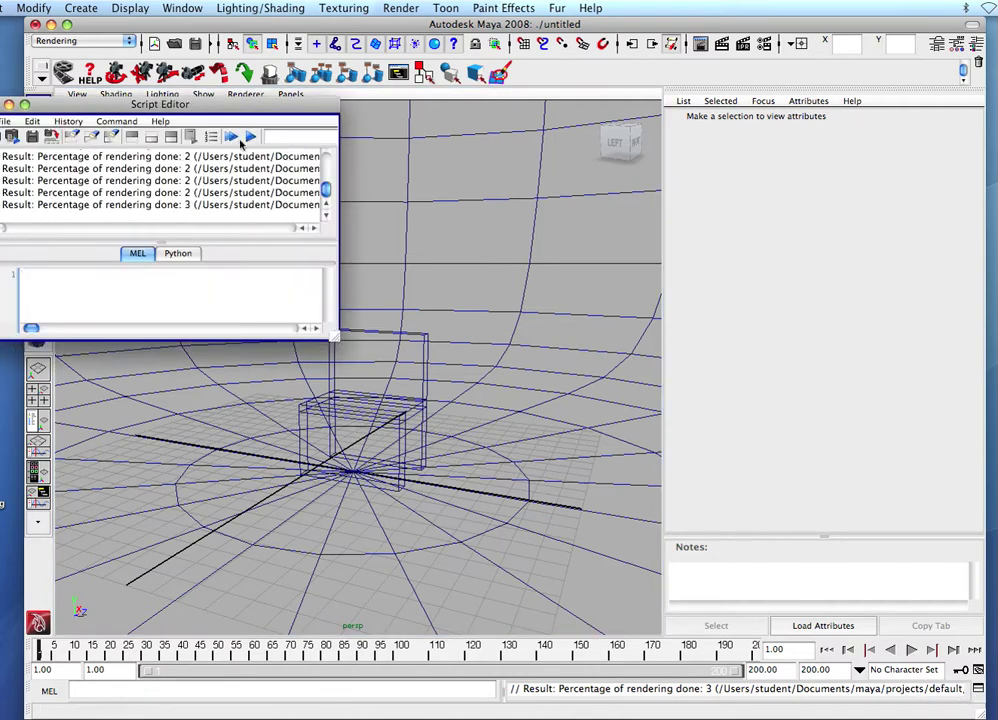
drag(233, 113, 385, 113)
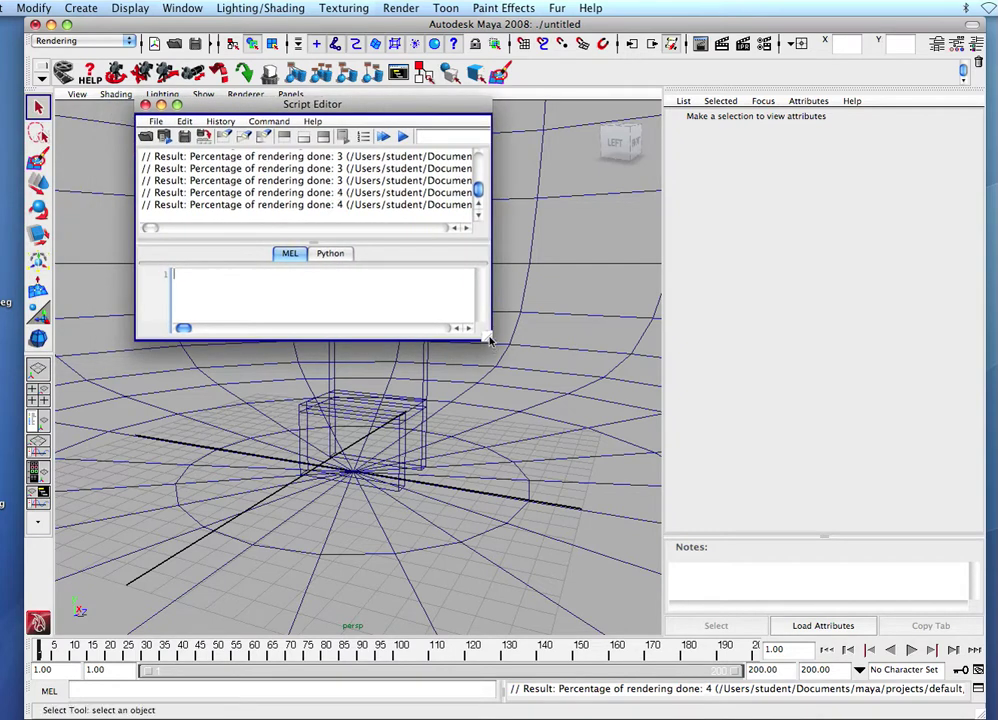
click(177, 104)
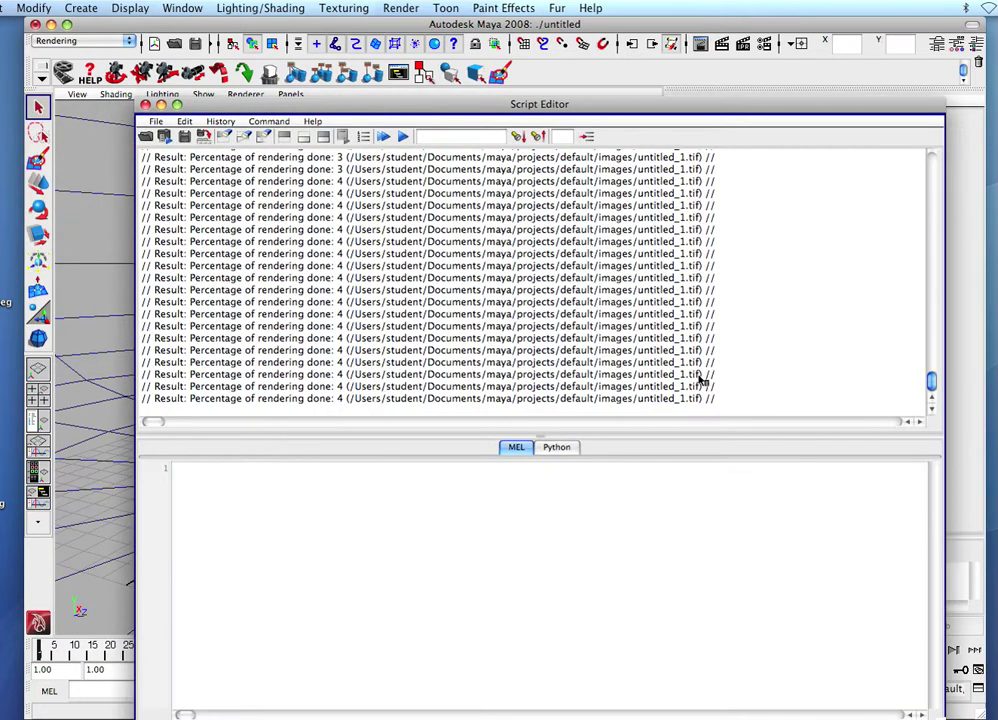